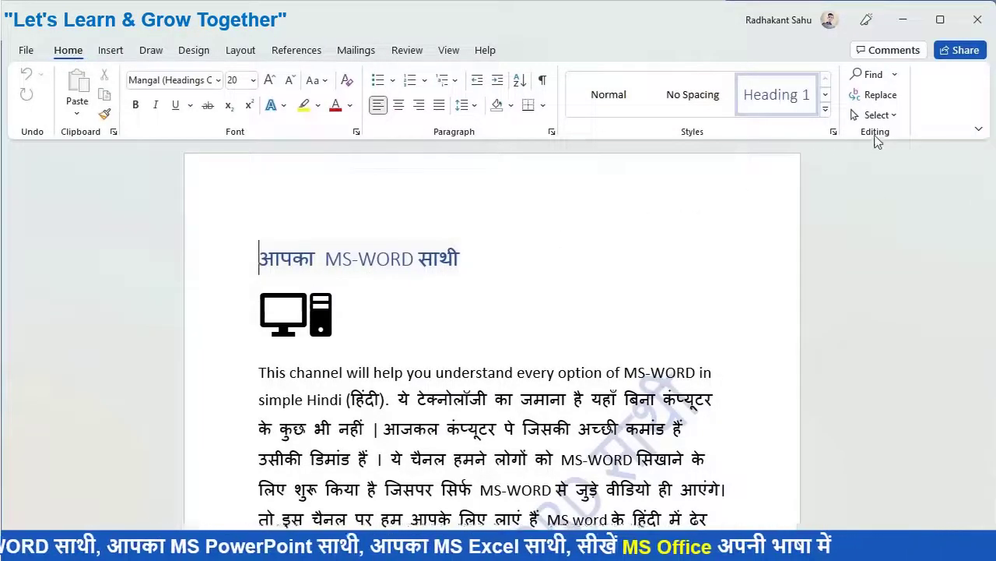
left_click(897, 75)
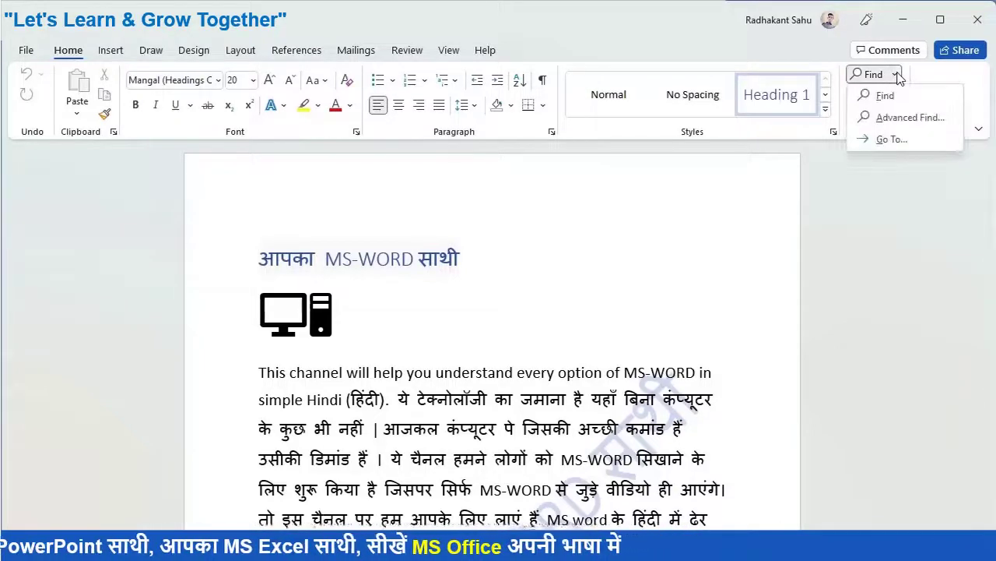
left_click(885, 138)
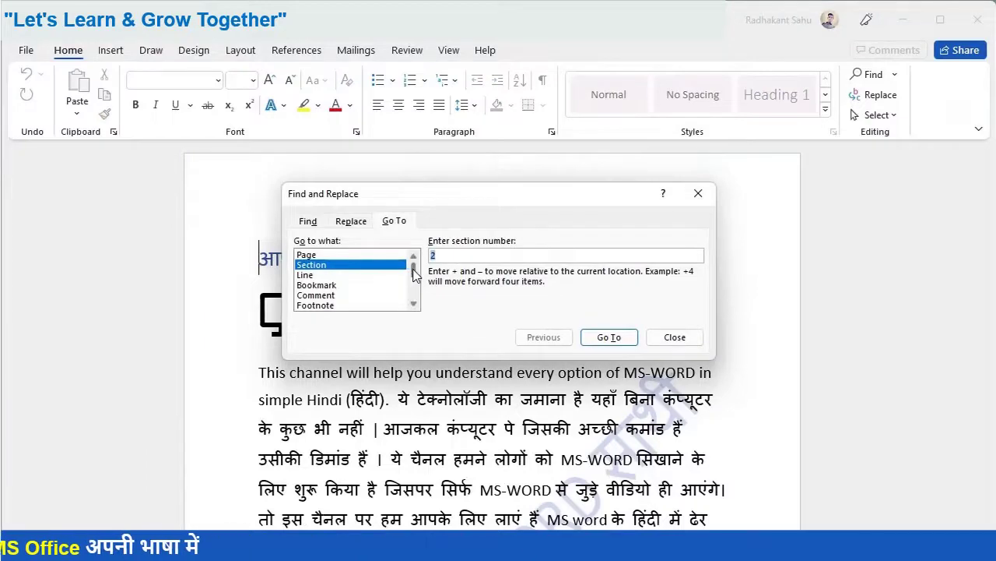
left_click_drag(414, 274, 415, 295)
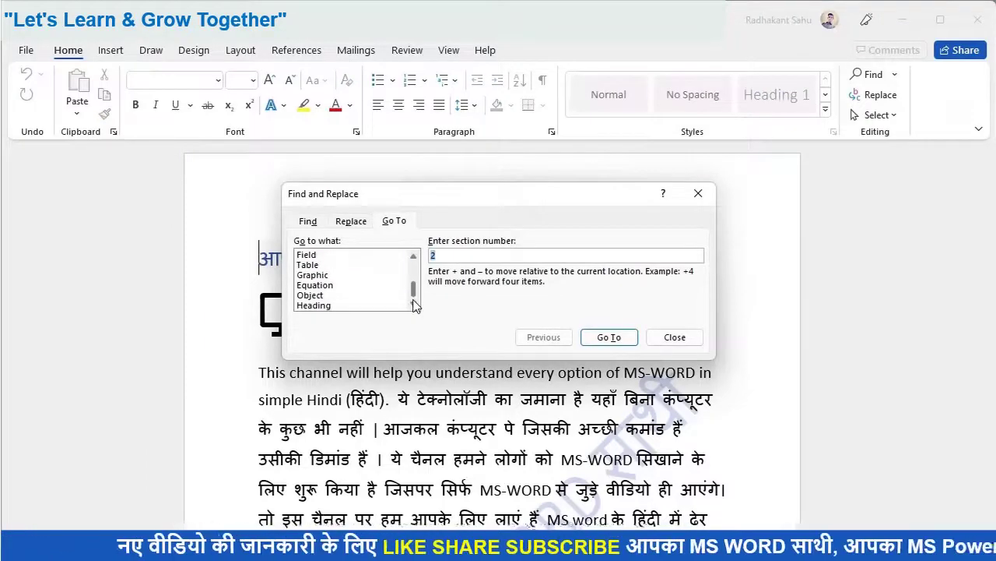
left_click_drag(414, 295, 413, 269)
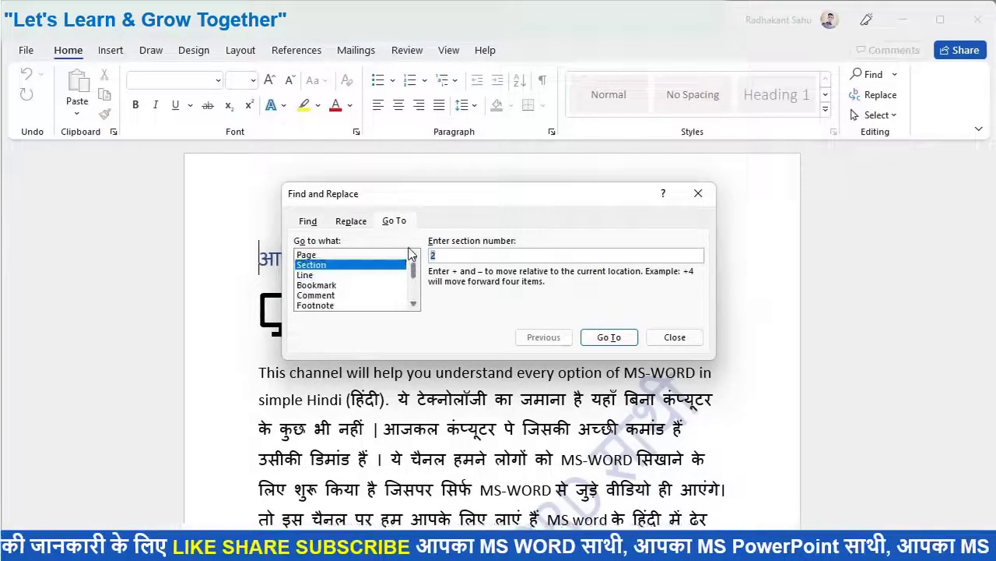
key("BackSpace")
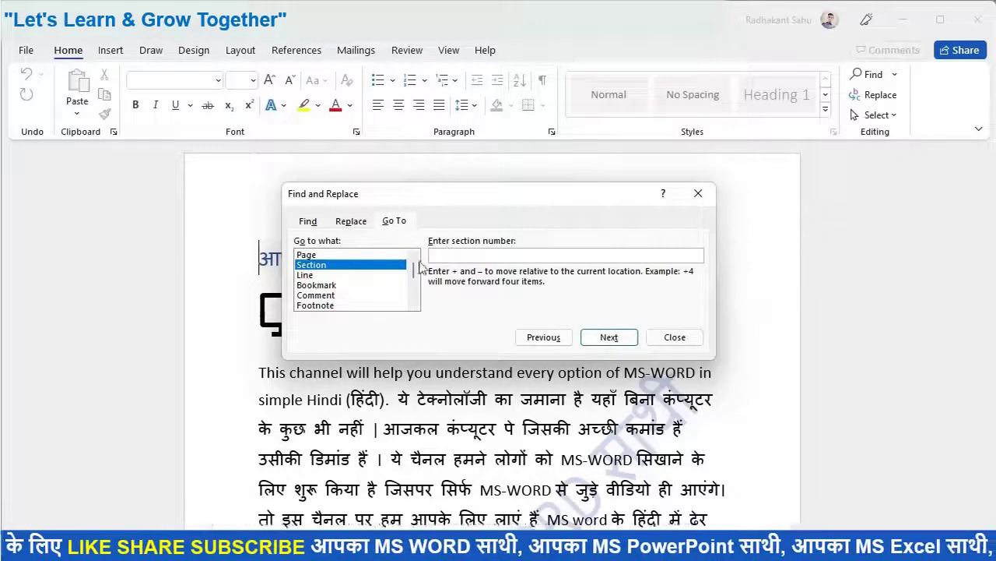
scroll(415, 273, "down", 1)
scroll(415, 273, "up", 1)
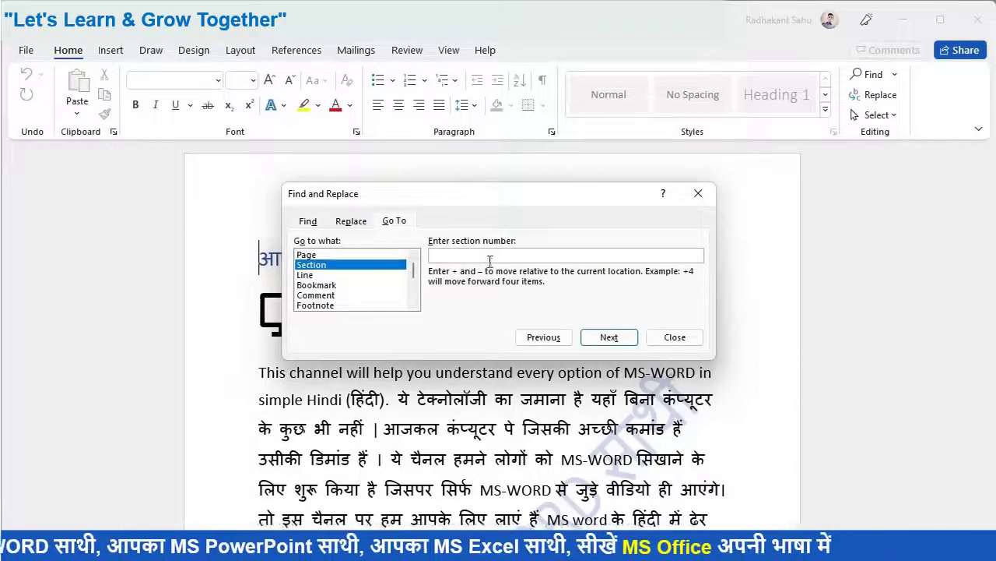
Reopen Go To from the Find menu, clear the section entry, and target Page with number 3
left_click(698, 195)
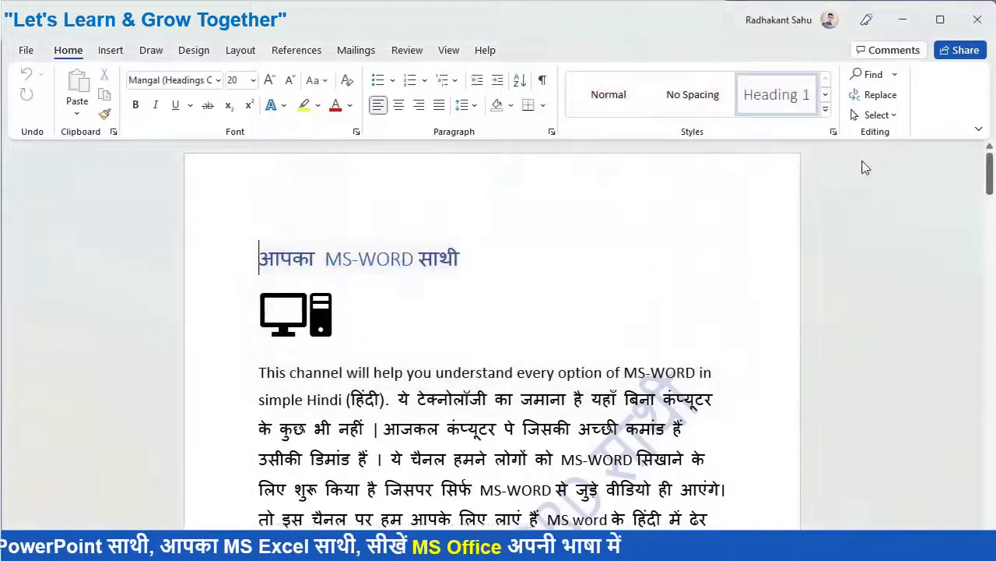
left_click(895, 75)
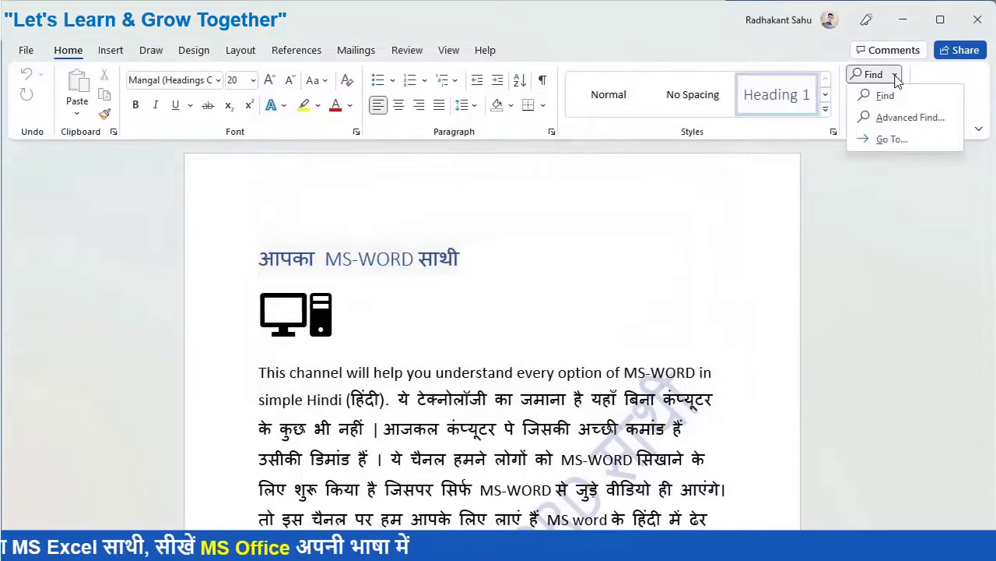
left_click(887, 140)
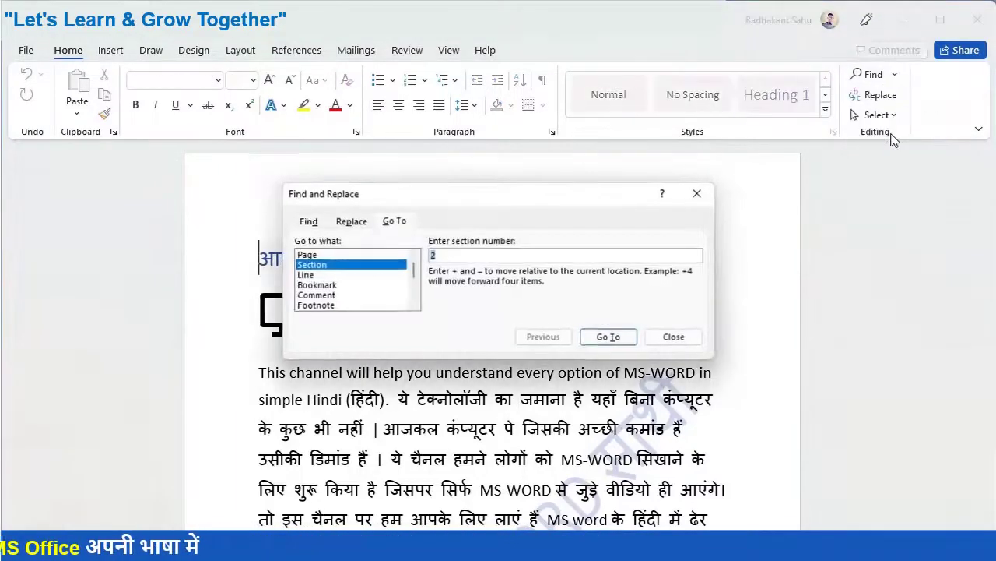
left_click(693, 196)
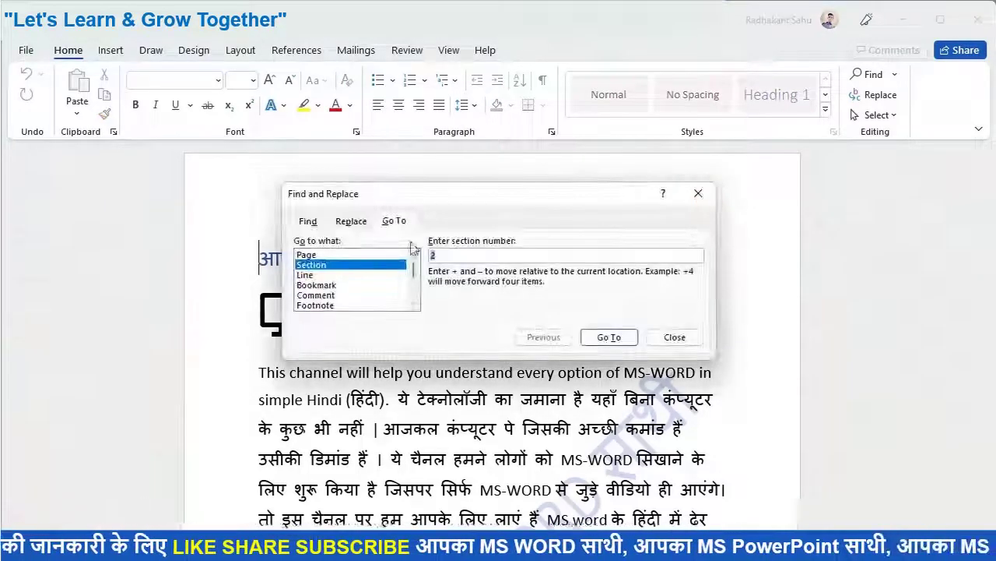
key("BackSpace")
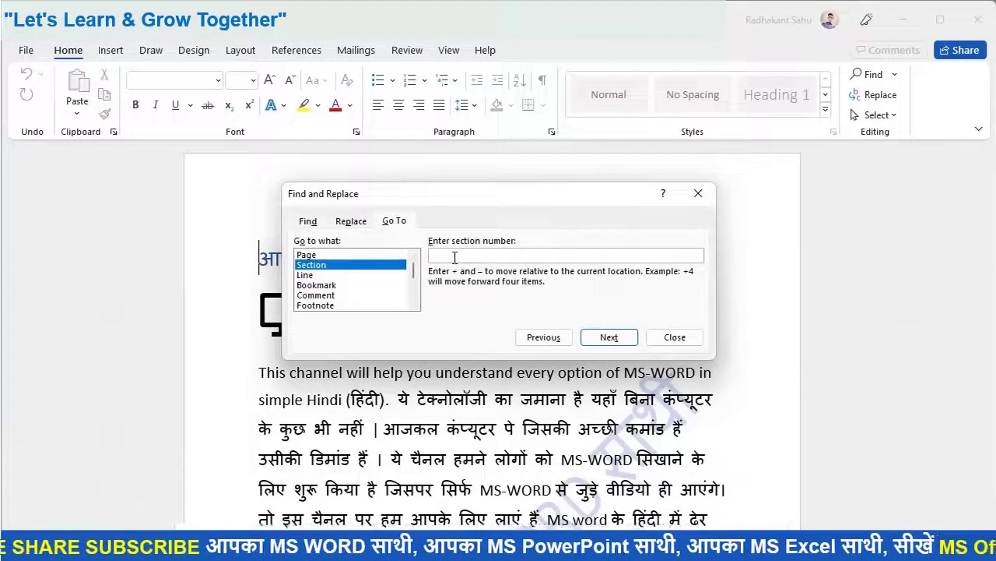
left_click(313, 256)
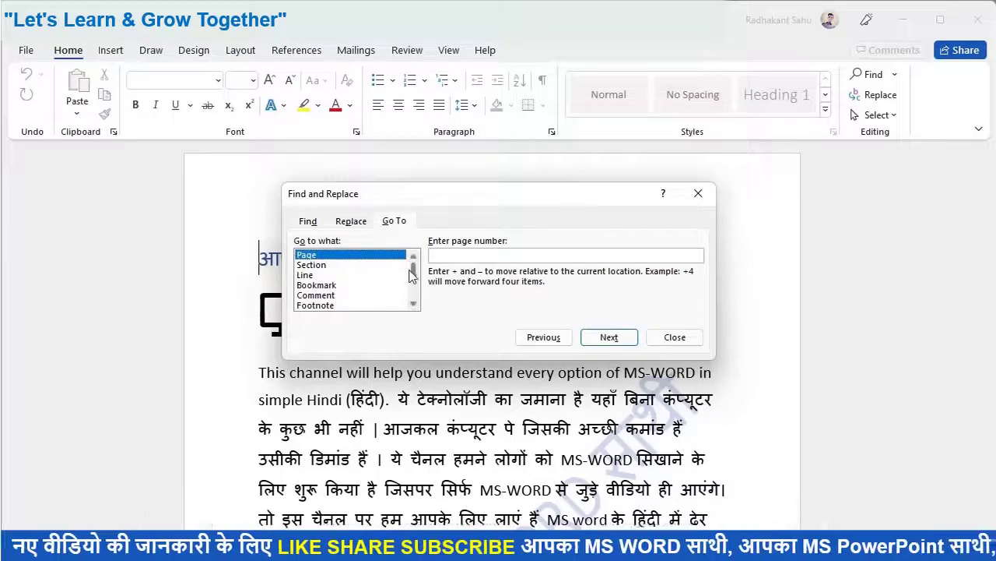
left_click_drag(414, 271, 418, 263)
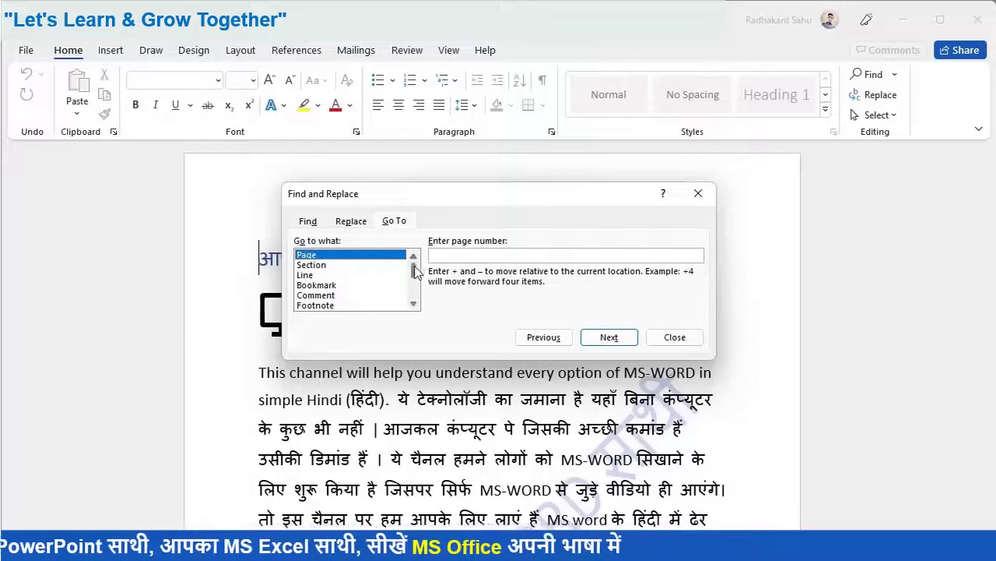
mouse_move(415, 271)
left_mouse_down()
mouse_move(415, 302)
mouse_move(421, 260)
left_mouse_up()
type("3")
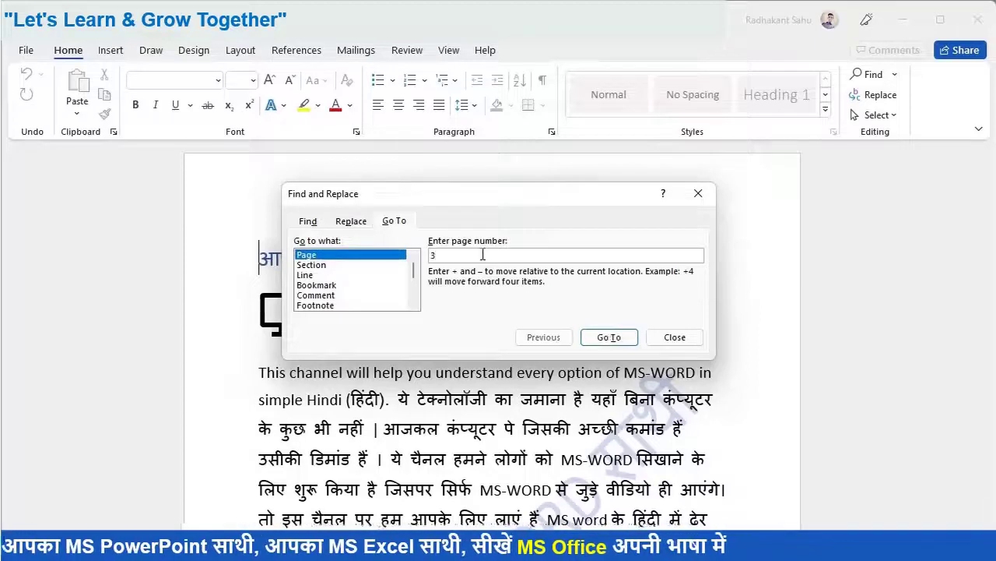
Jump to page 3, then back to page 1, and reopen Go To with Ctrl+G
key("Return")
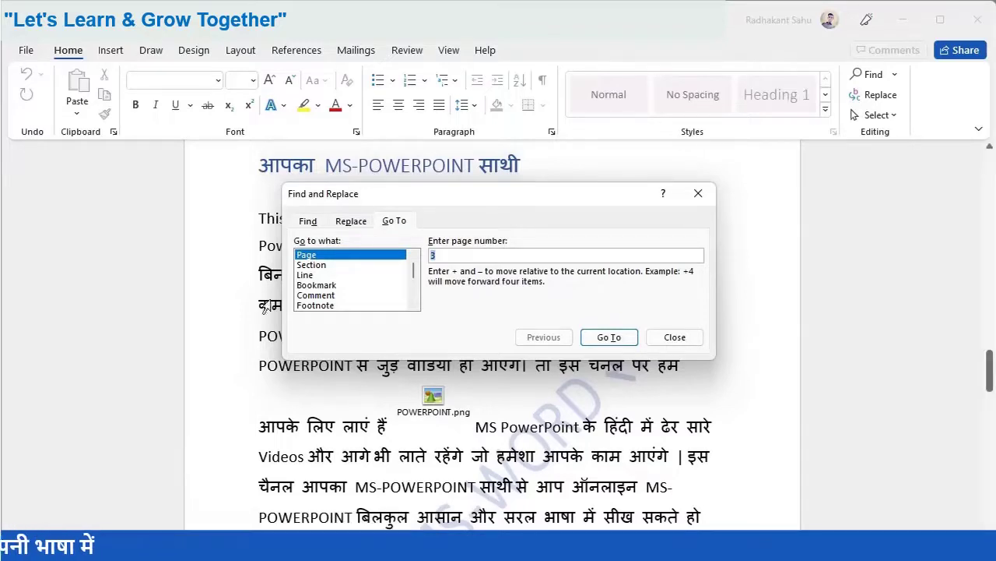
type("1")
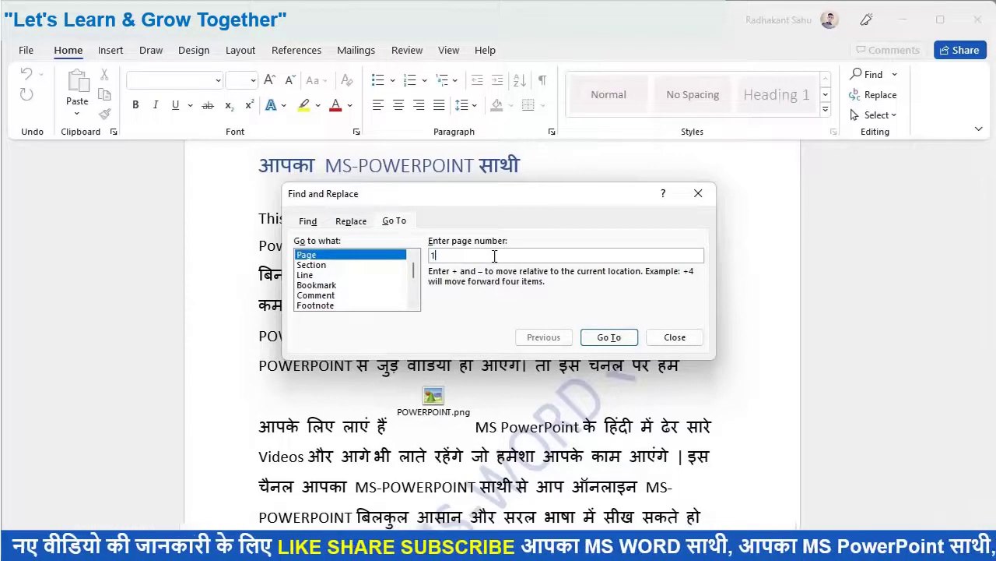
key("Return")
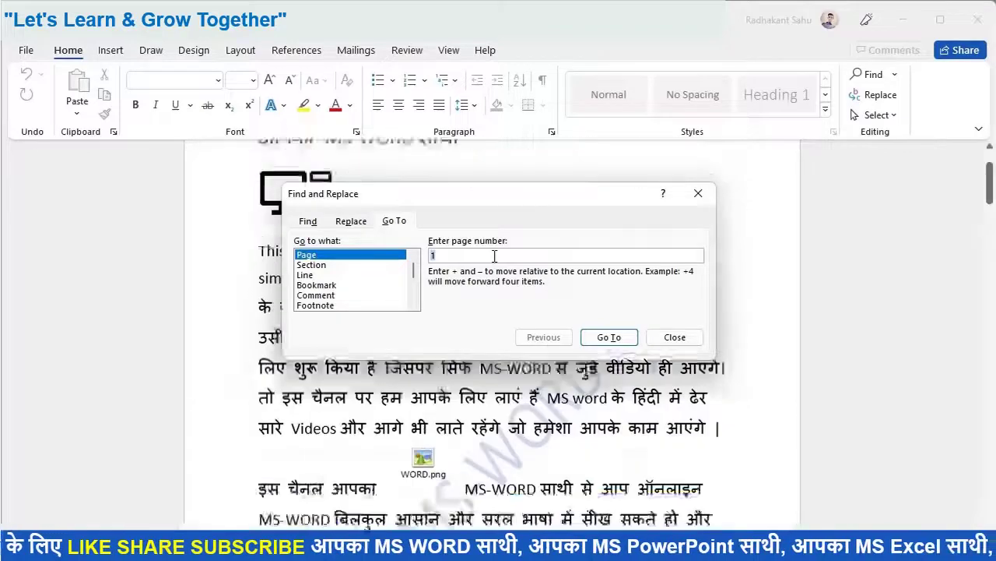
left_click(698, 193)
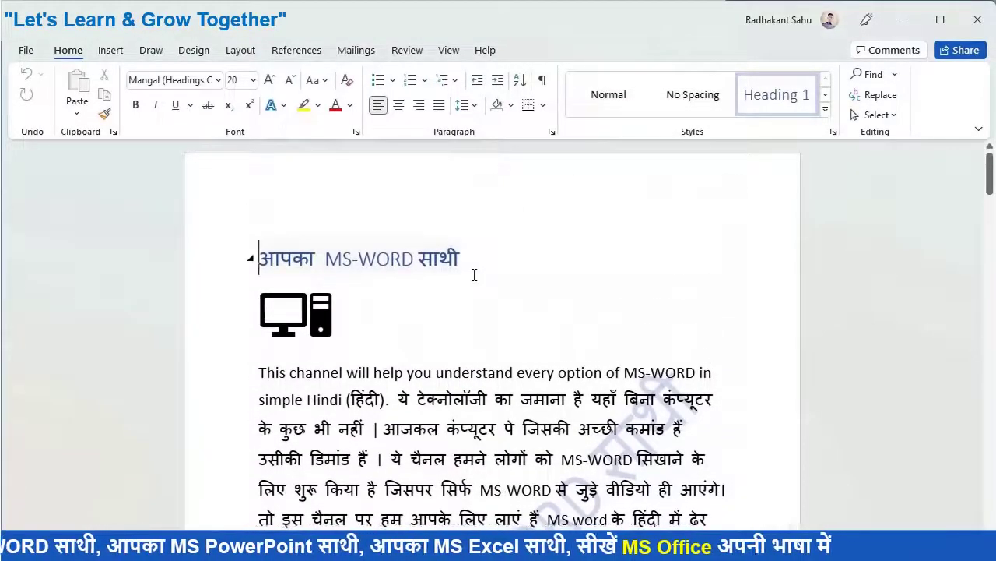
key("ctrl+g")
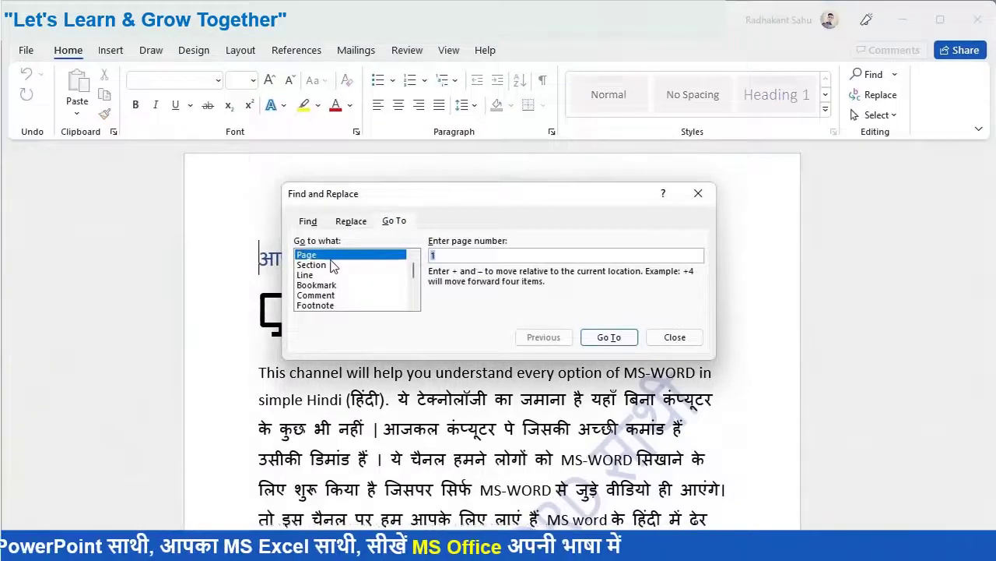
Jump to section 2, the 'आपका MS-EXCEL साथी' heading, then reopen Go To
left_click(332, 265)
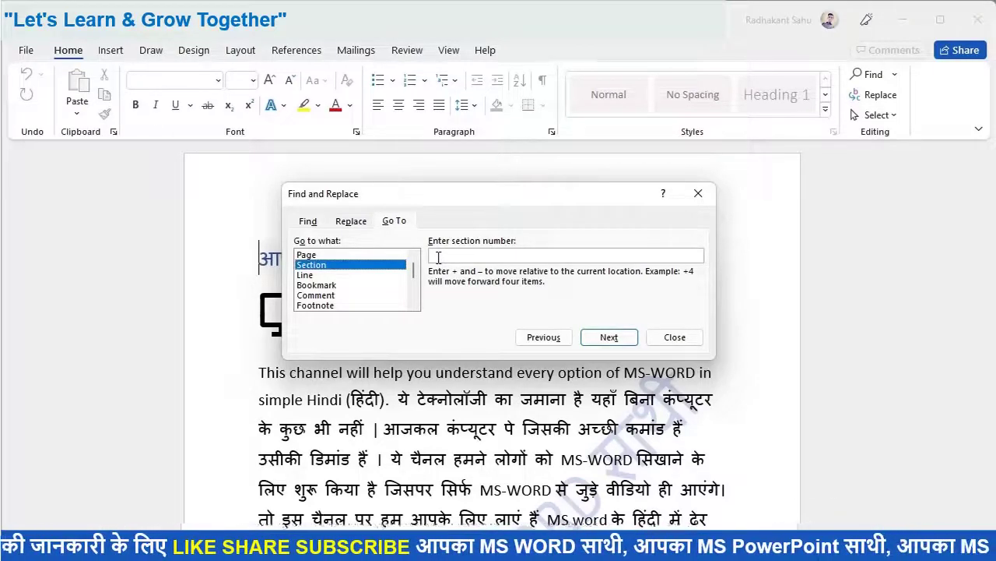
type("2")
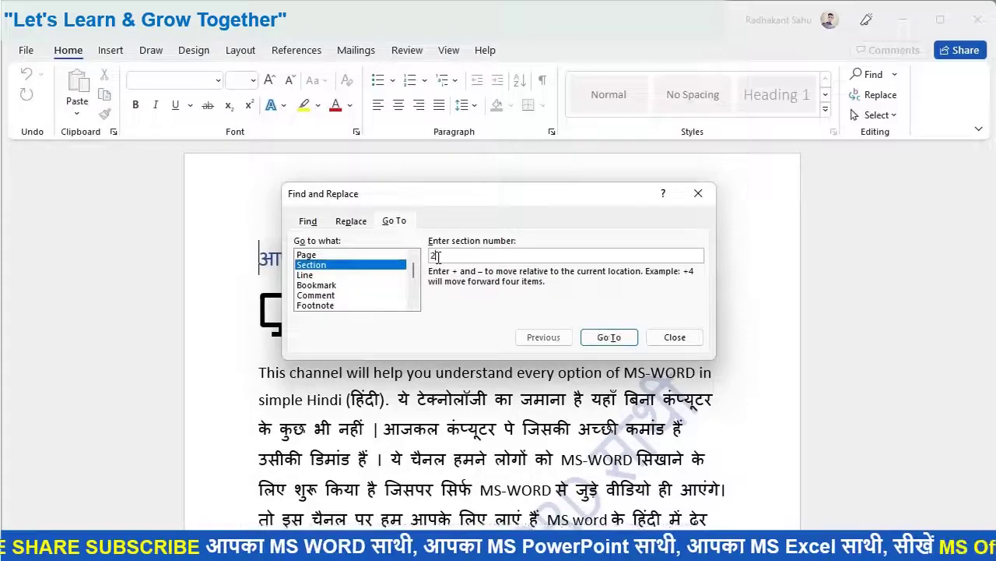
left_click(596, 338)
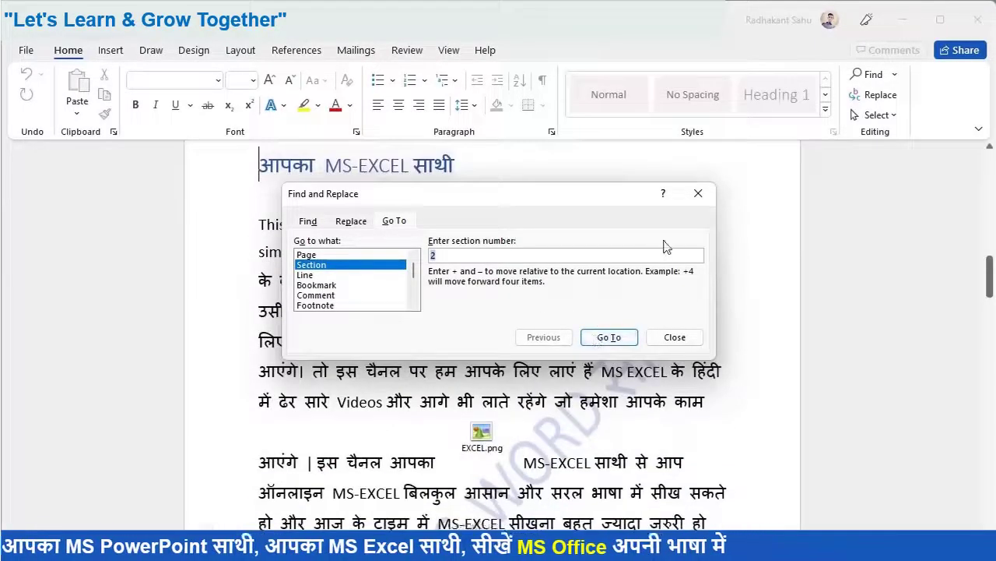
left_click(701, 195)
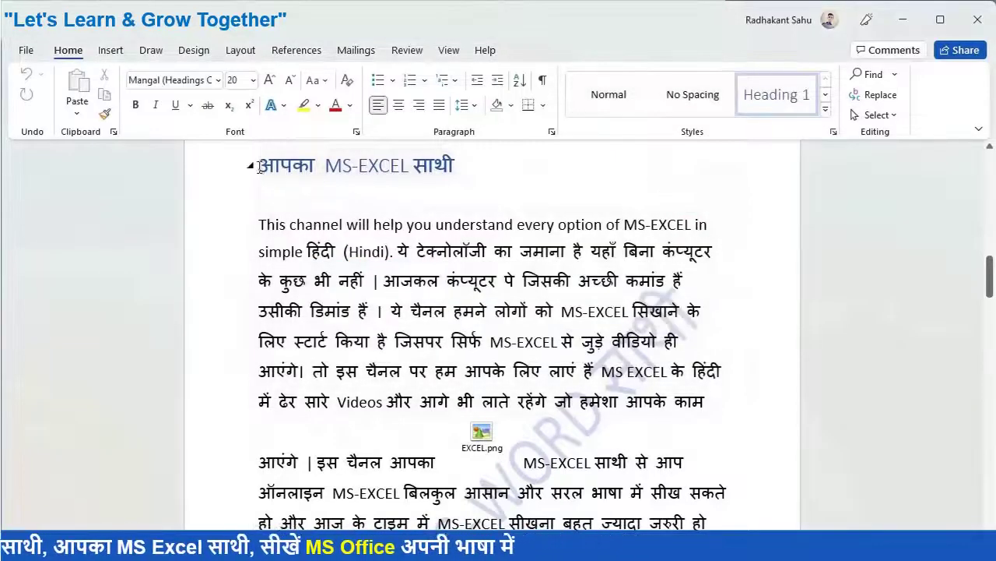
scroll(264, 176, "up", 5)
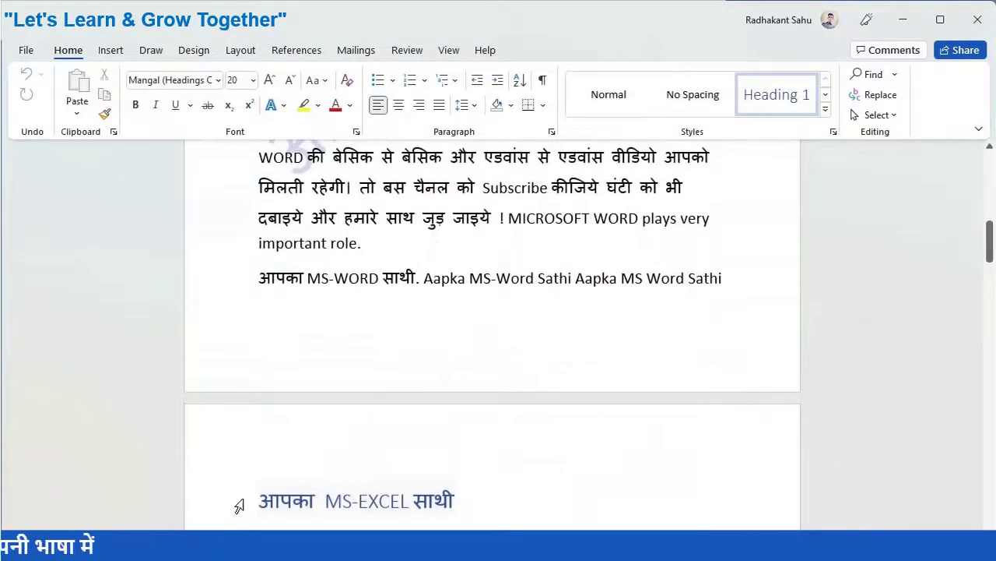
scroll(287, 491, "down", 3)
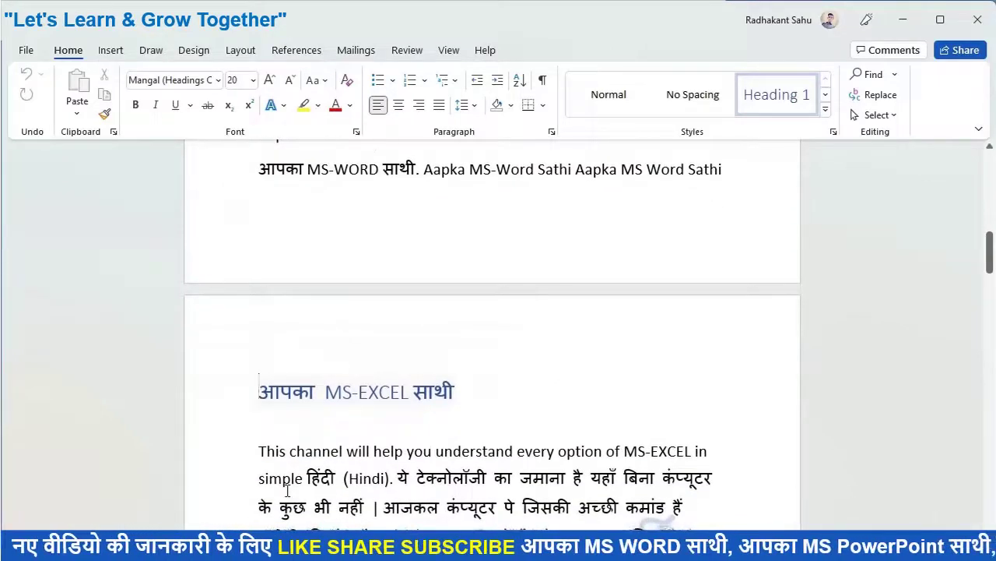
key("ctrl+g")
Jump to section 3, the 'आपका MS-POWERPOINT साथी' heading, then reopen Go To targeting Line
type("3")
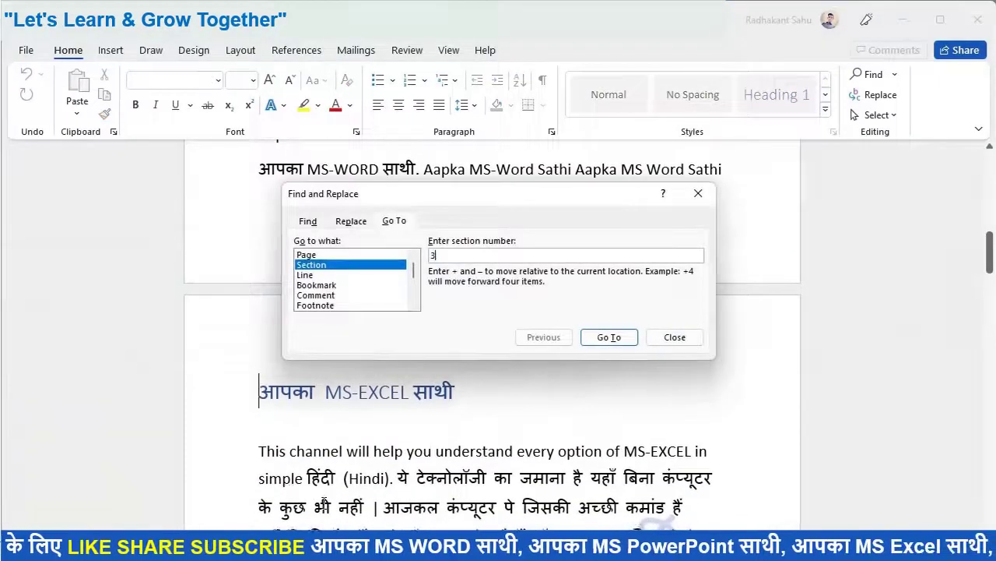
key("Return")
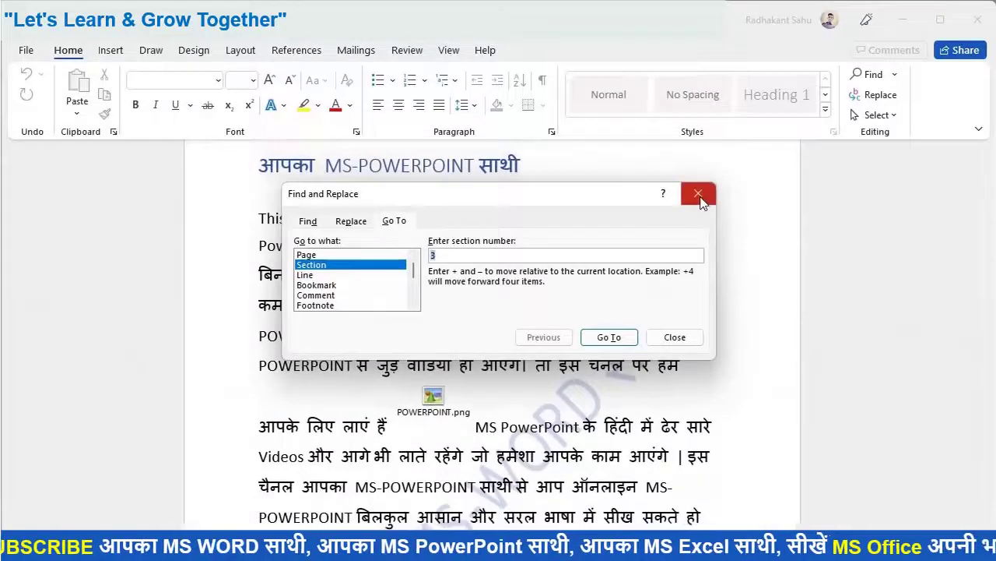
left_click(700, 196)
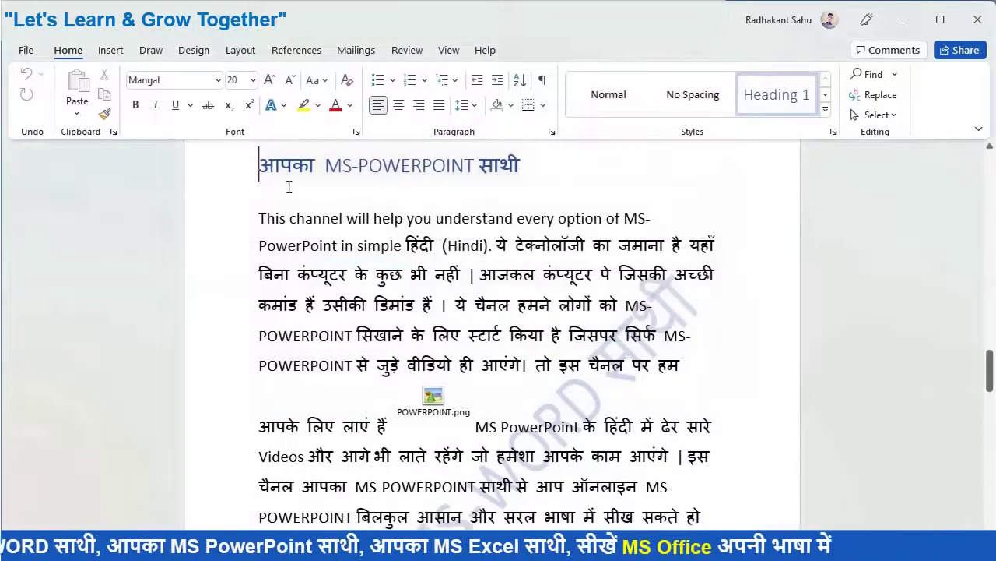
scroll(341, 239, "up", 2)
scroll(341, 239, "down", 1)
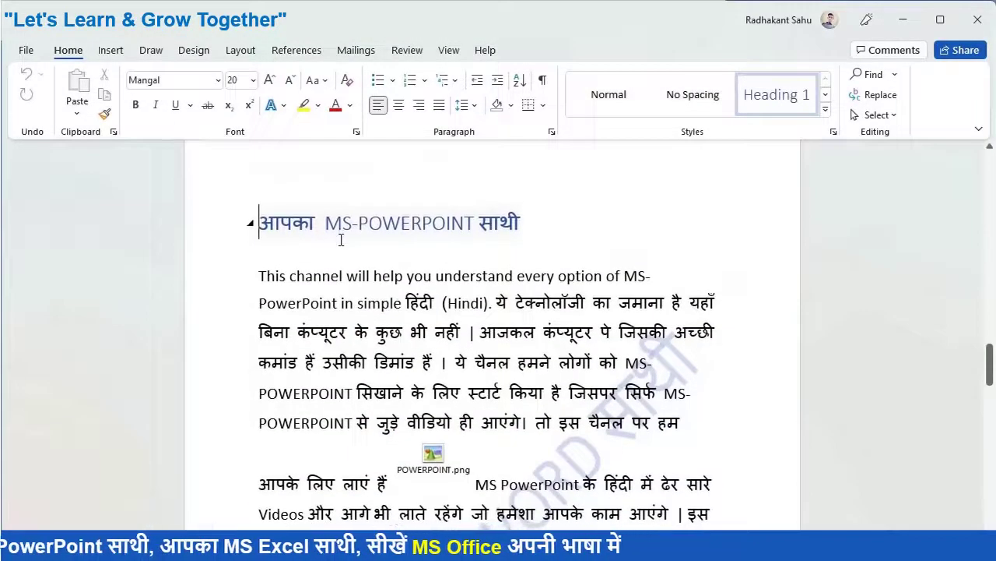
key("ctrl+g")
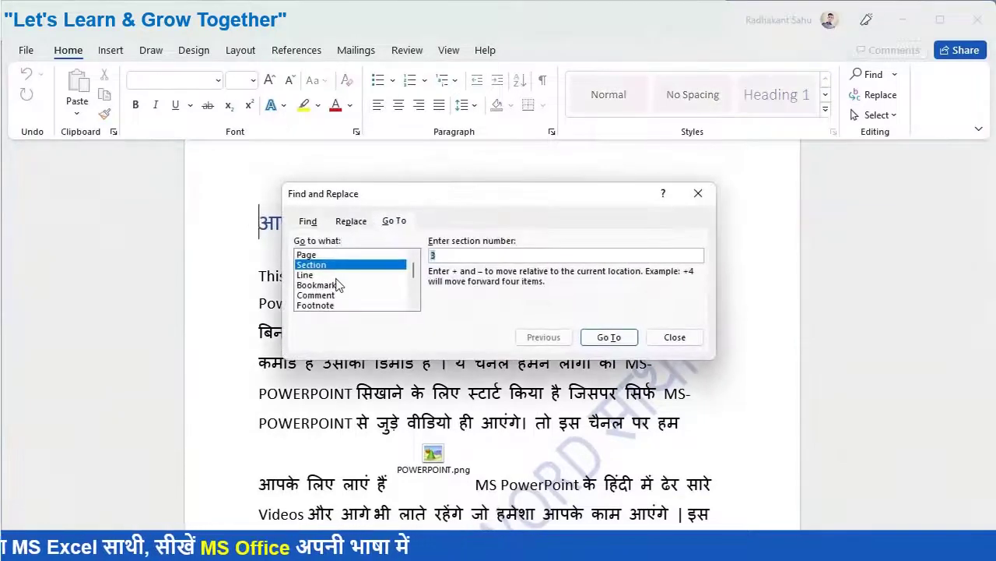
left_click(336, 278)
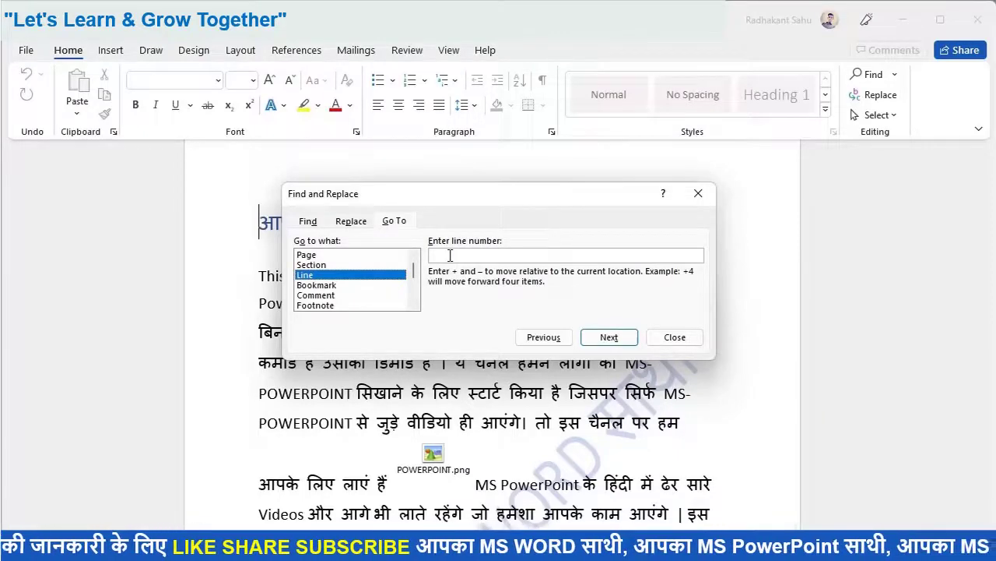
Jump to line 12 and close the Go To dialog
type("12")
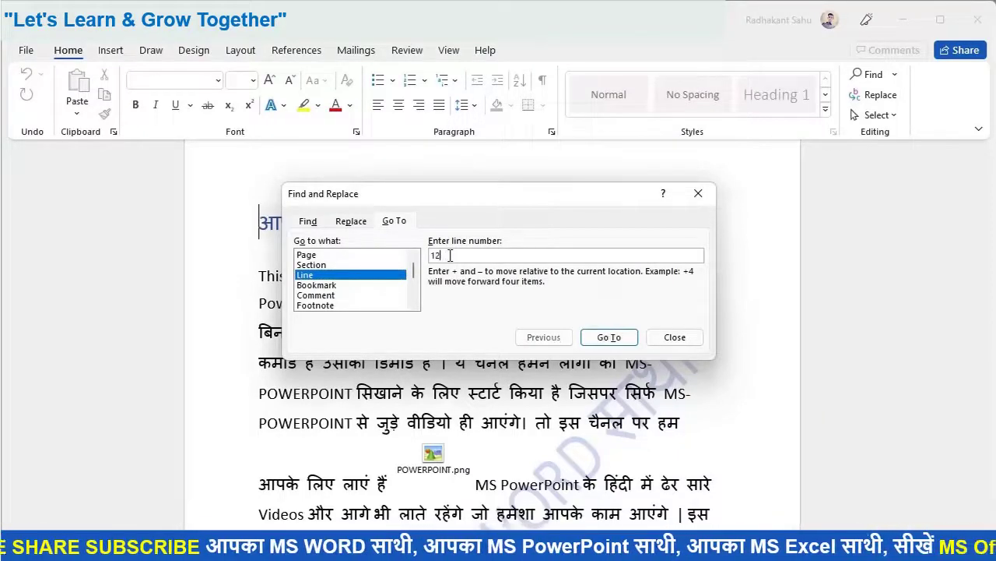
left_click(605, 340)
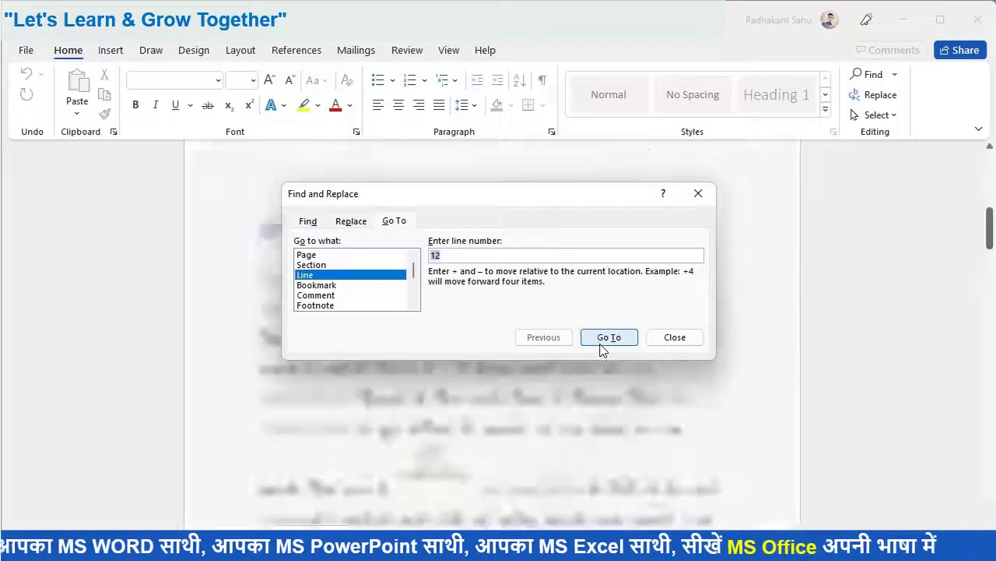
left_click(676, 336)
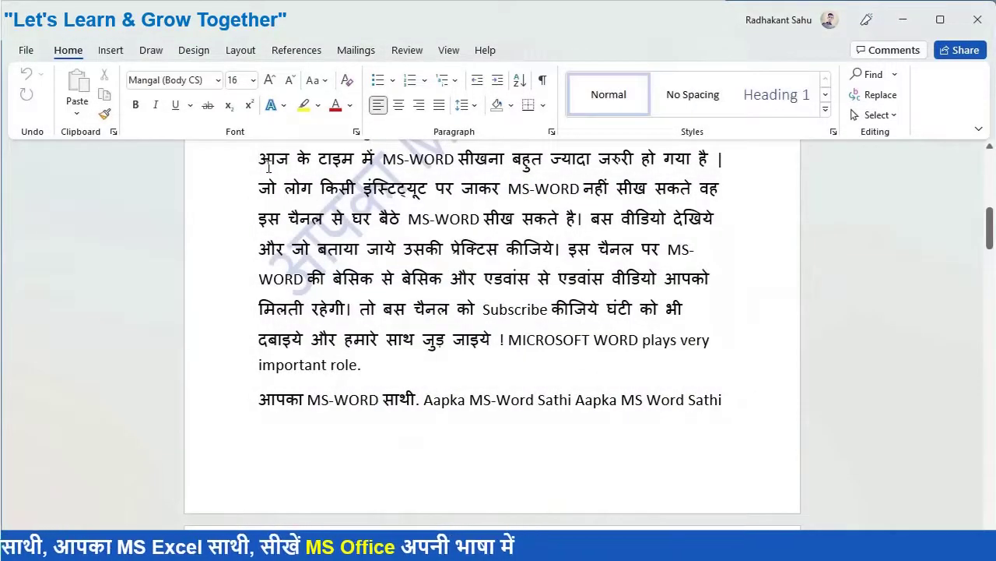
Scroll back to the first page's 'आपका MS-WORD साथी' section and place the cursor in its introductory paragraph
scroll(280, 171, "up", 2)
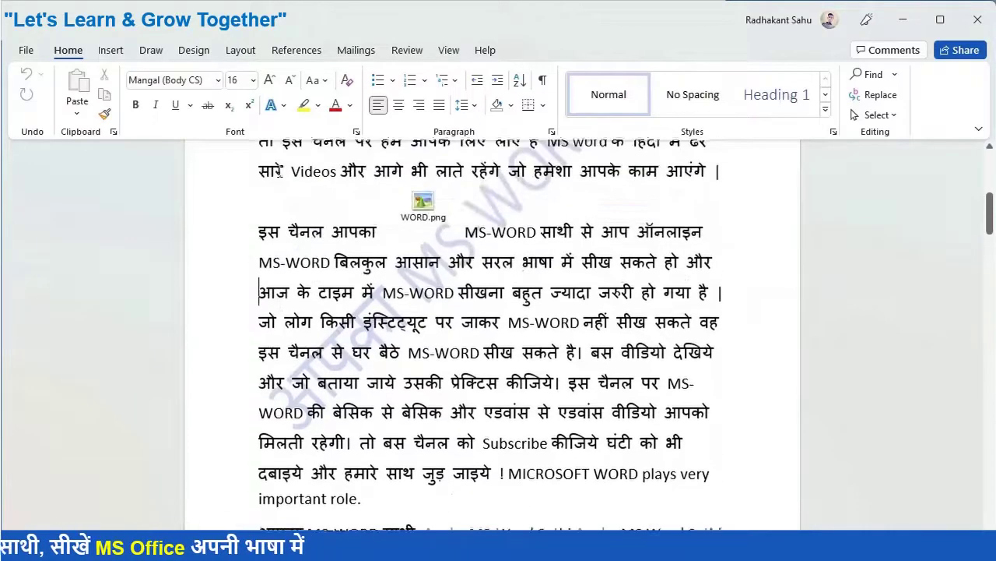
scroll(280, 170, "up", 2)
scroll(280, 170, "up", 1)
scroll(280, 170, "up", 1)
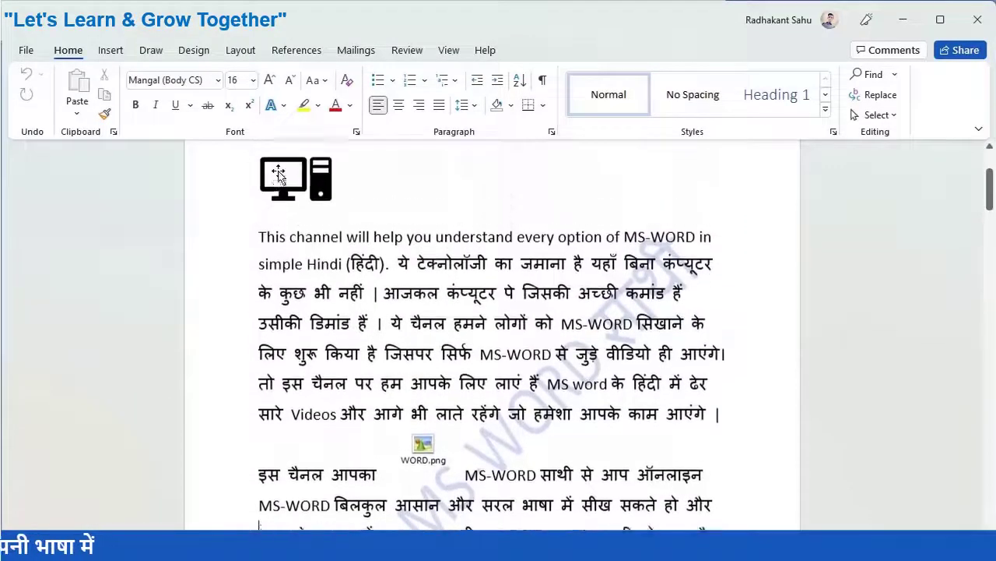
scroll(280, 171, "up", 1)
scroll(280, 170, "up", 1)
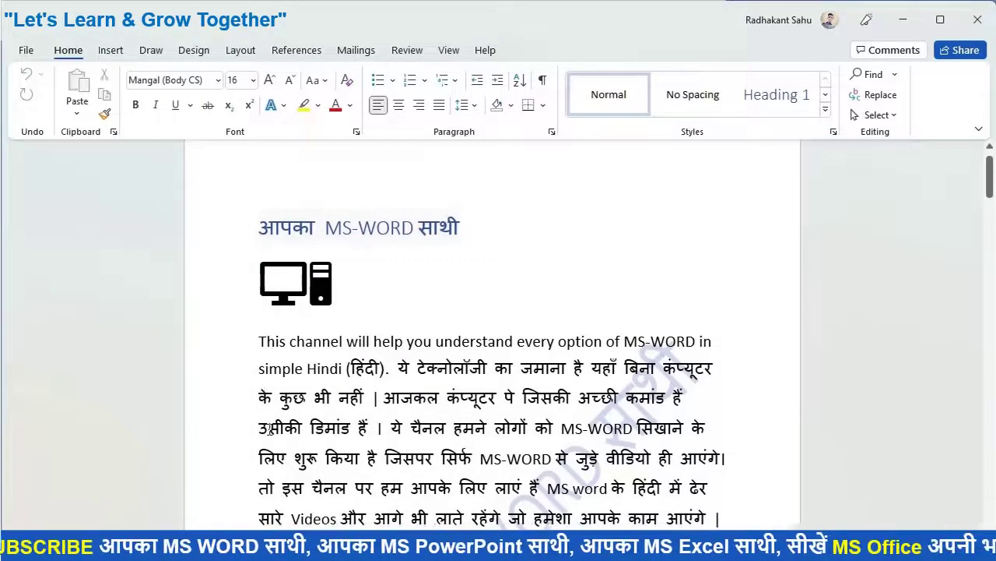
scroll(267, 423, "down", 2)
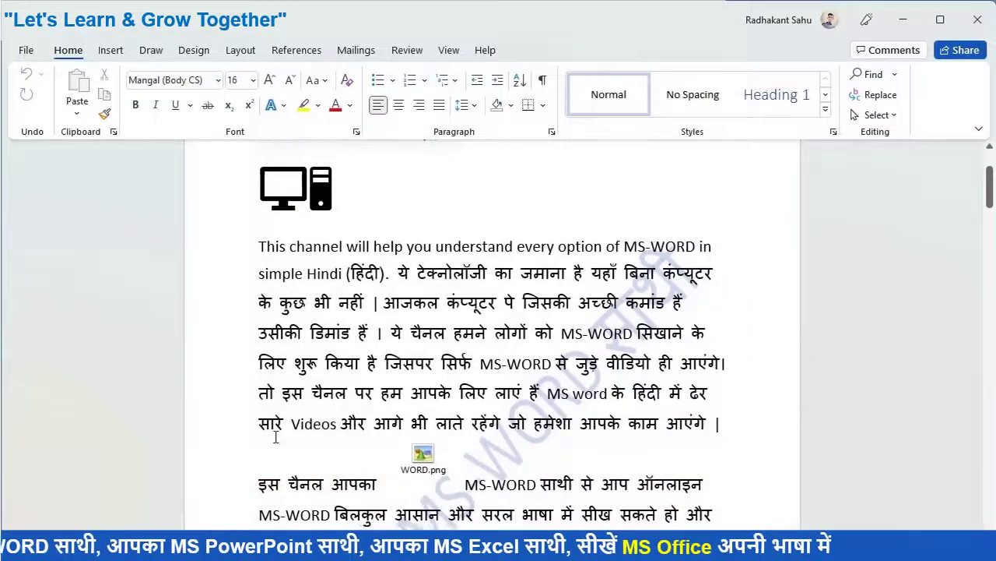
left_click(280, 515)
scroll(257, 502, "down", 1)
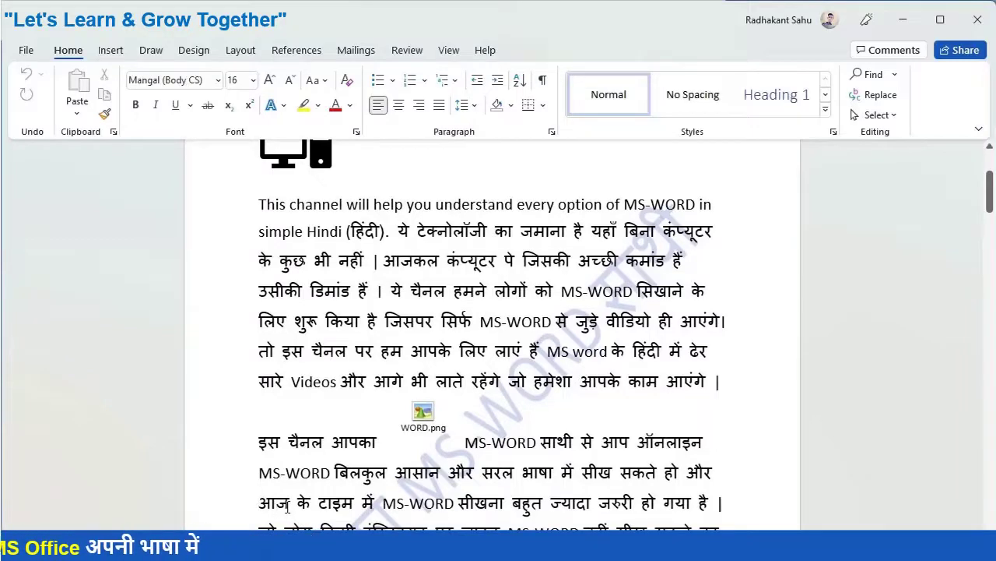
Jump to line 10 and close Go To, returning to the first page's MS-WORD heading
key("ctrl+g")
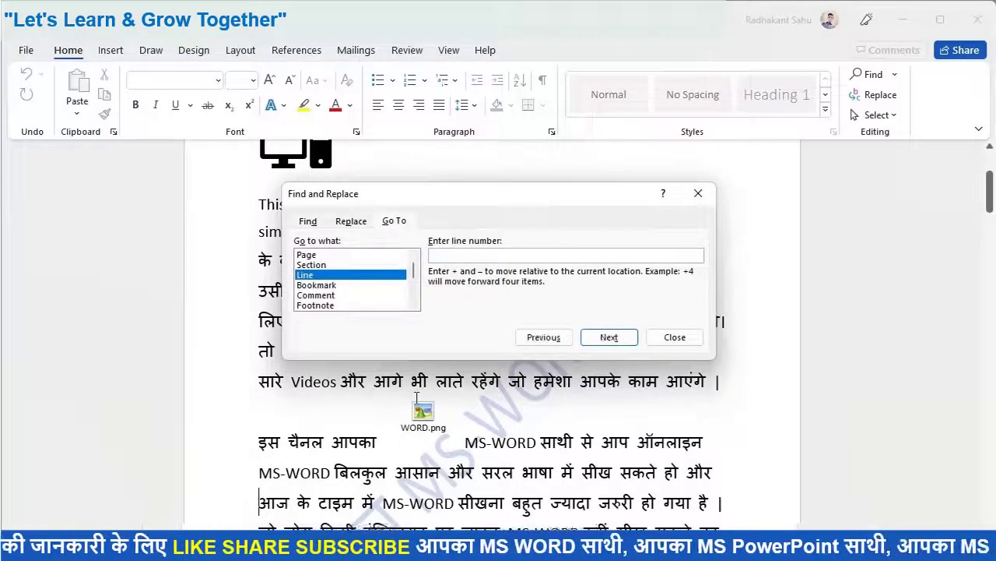
type("10")
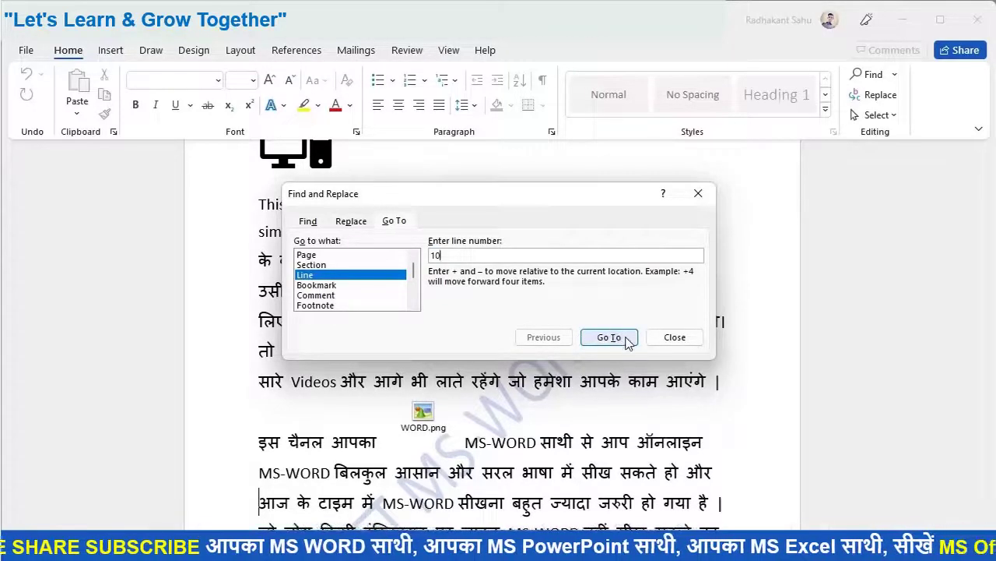
left_click(627, 337)
left_click(697, 200)
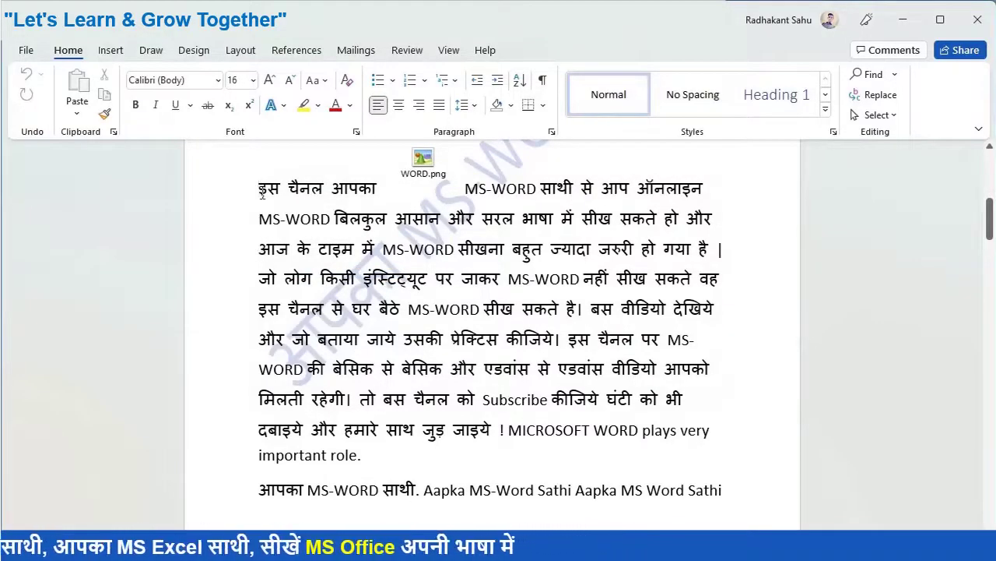
scroll(258, 189, "up", 3)
scroll(258, 189, "up", 2)
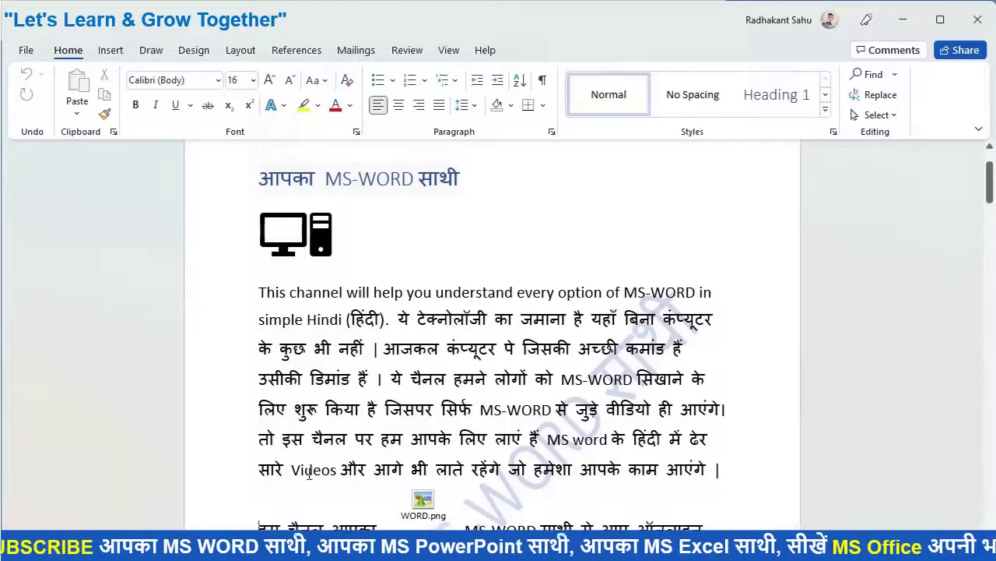
Switch Go To to Bookmark, jump to Completed_Day_2 in the MS-EXCEL paragraph, and close the dialog
key("ctrl+g")
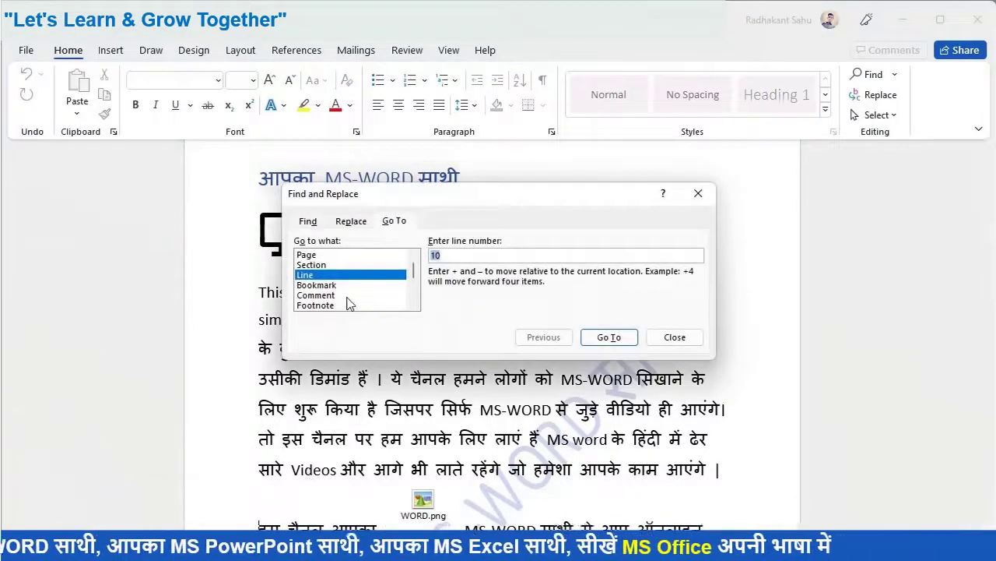
left_click(353, 288)
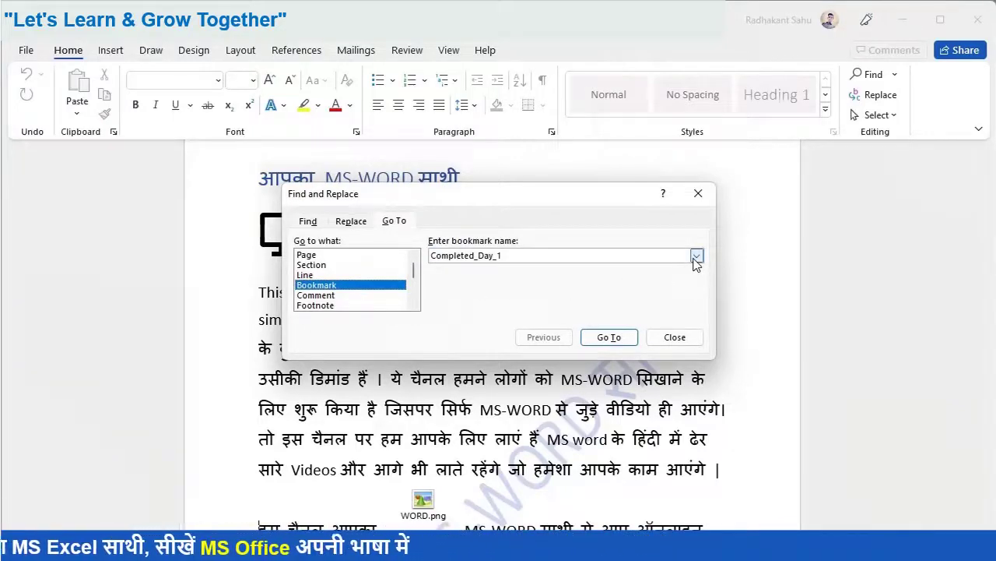
left_click(696, 257)
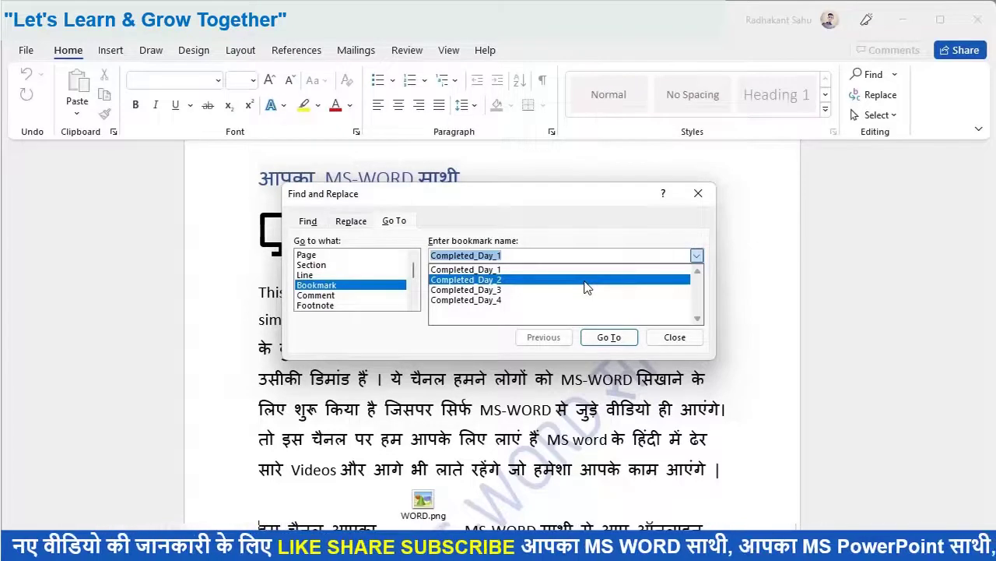
left_click(587, 287)
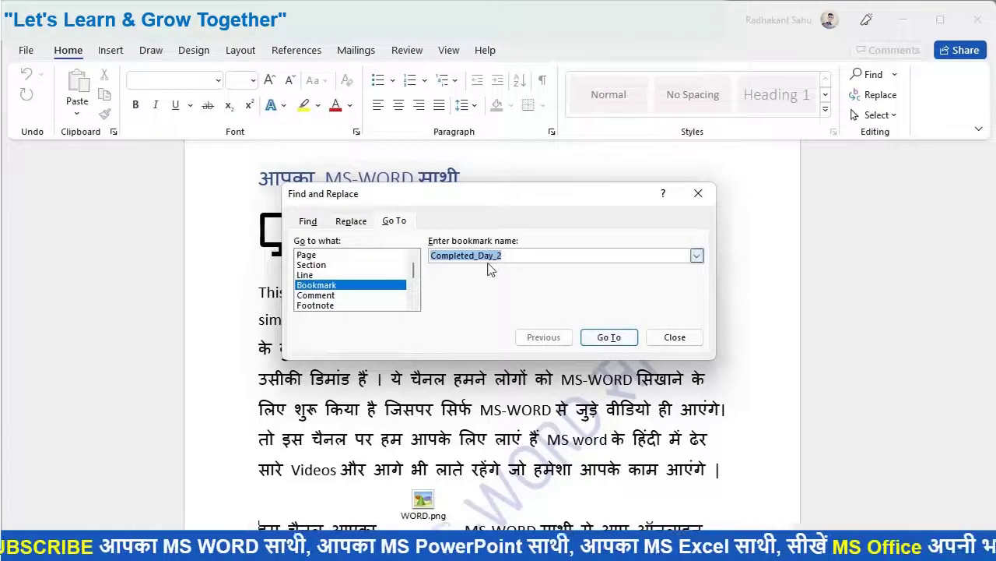
left_click(594, 343)
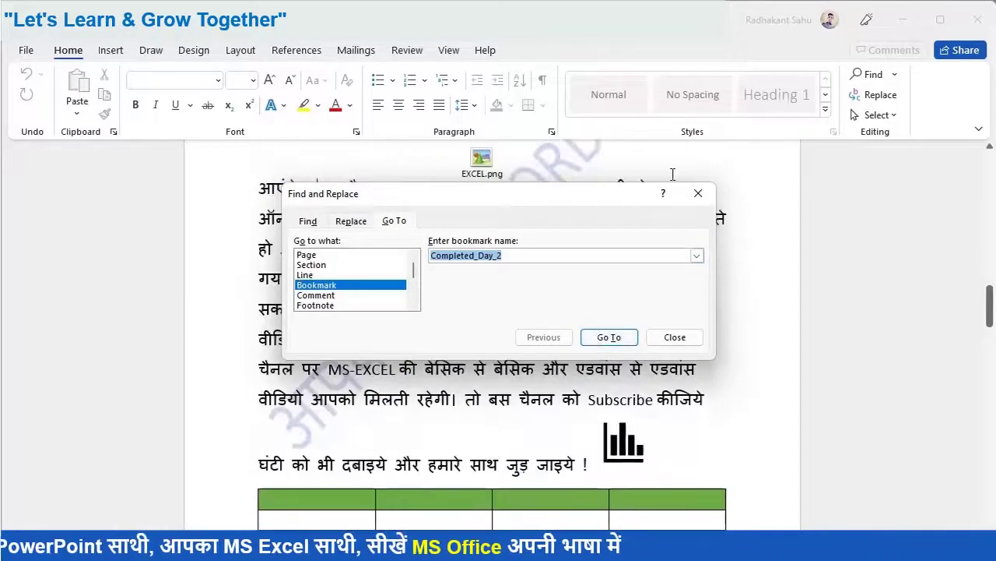
left_click(698, 193)
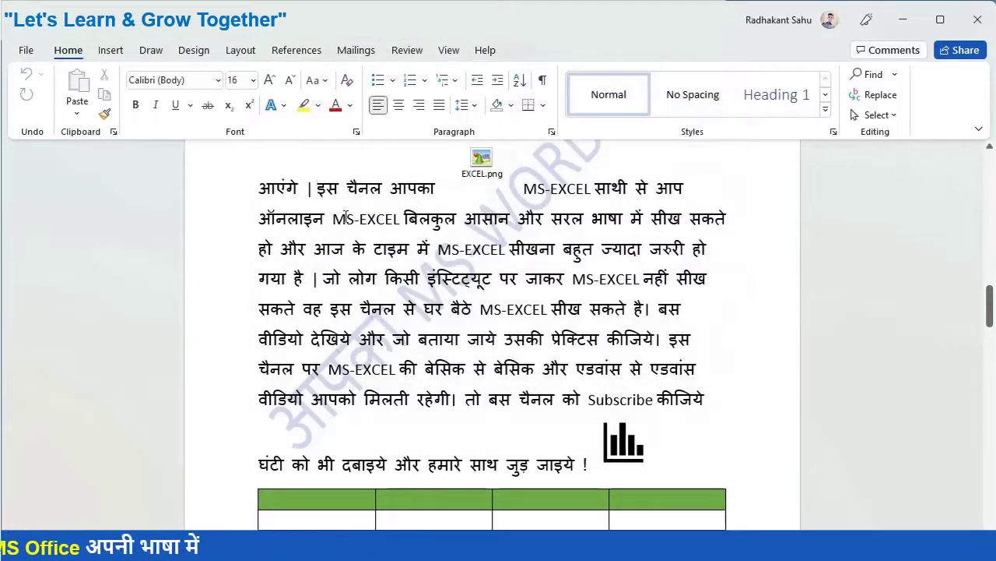
scroll(319, 197, "up", 2)
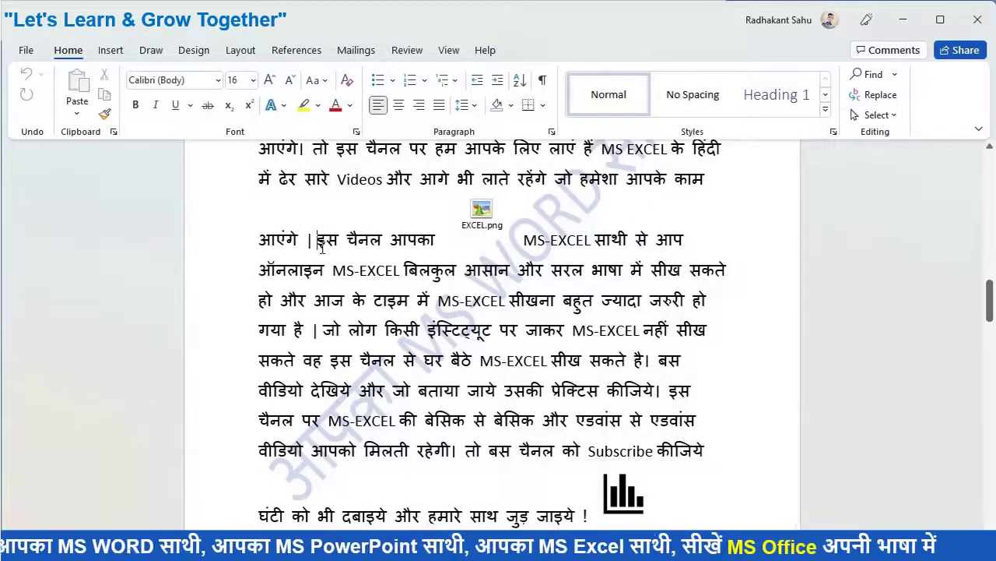
Jump to the Completed_Day_4 bookmark at 'MS-POWERPOINT plays very important role.' and close Go To
key("ctrl+g")
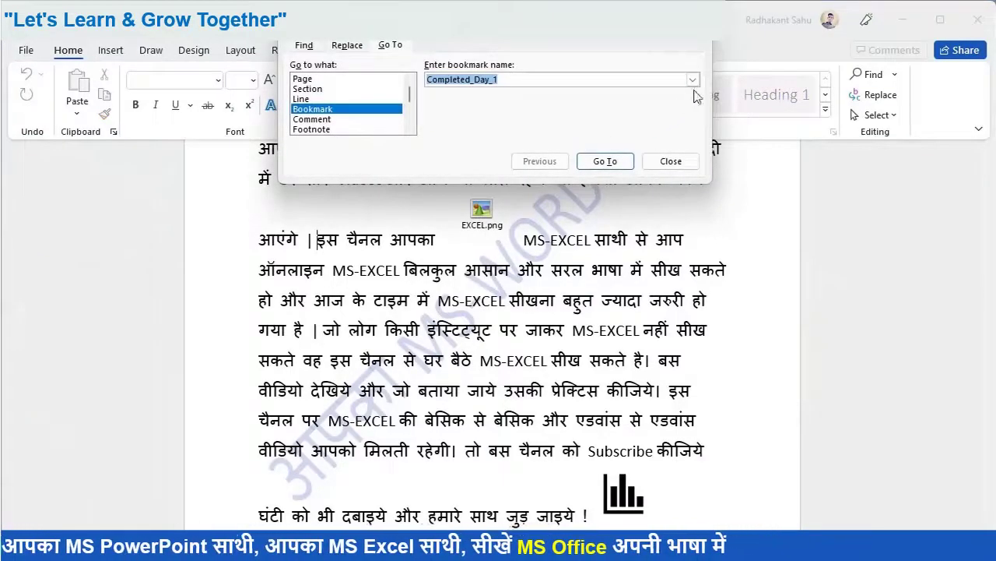
left_click(692, 80)
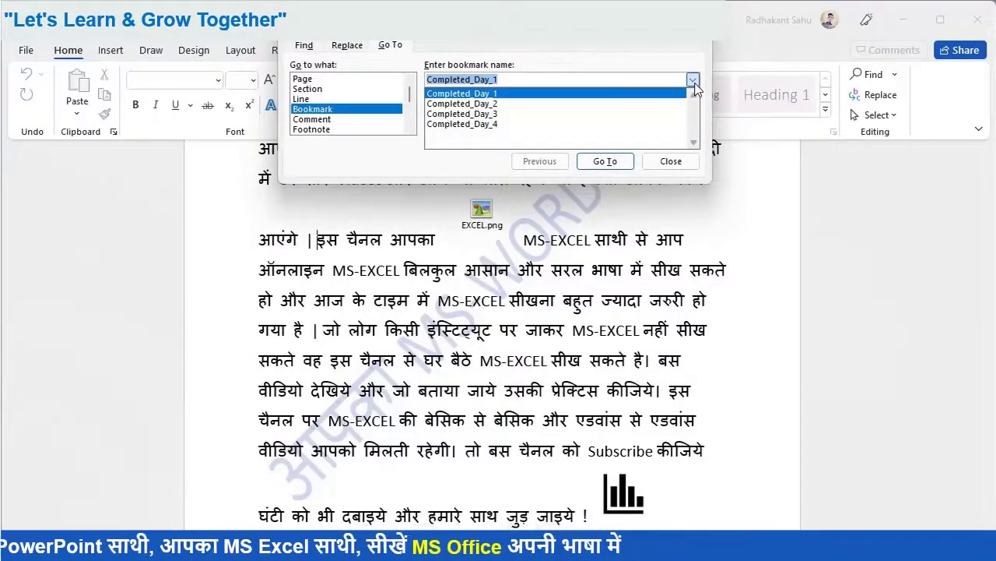
left_click(617, 132)
left_click(613, 159)
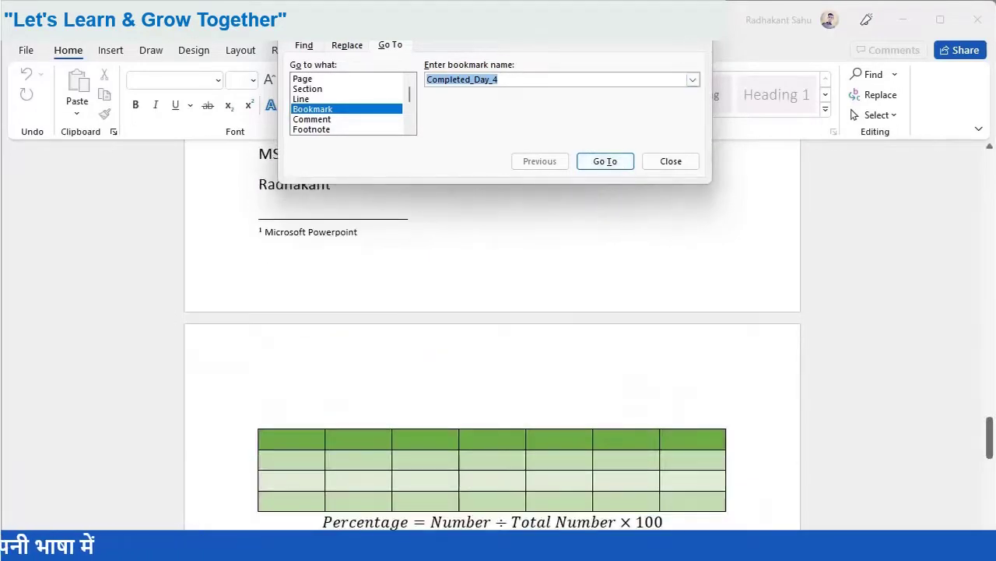
left_click(695, 29)
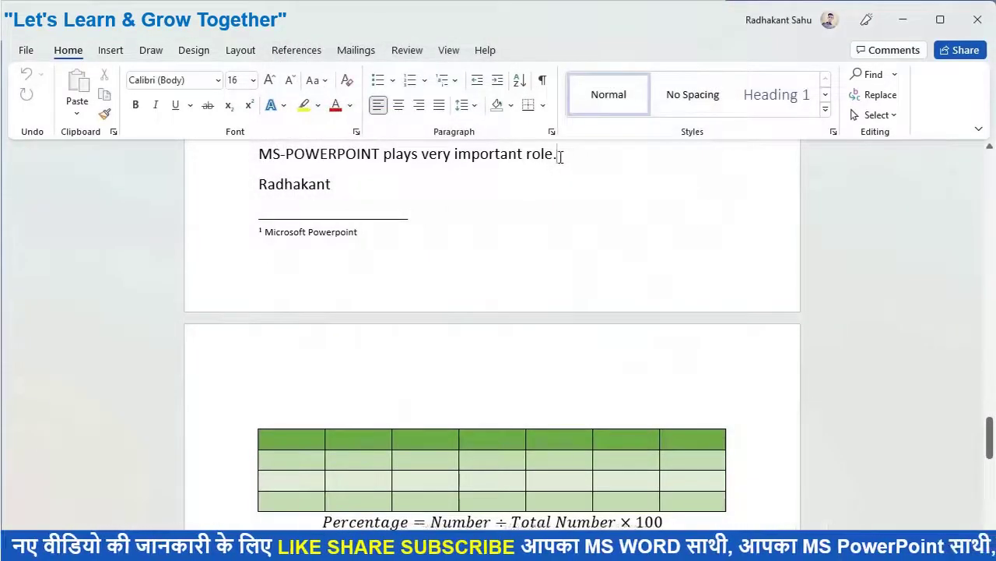
scroll(564, 160, "up", 3)
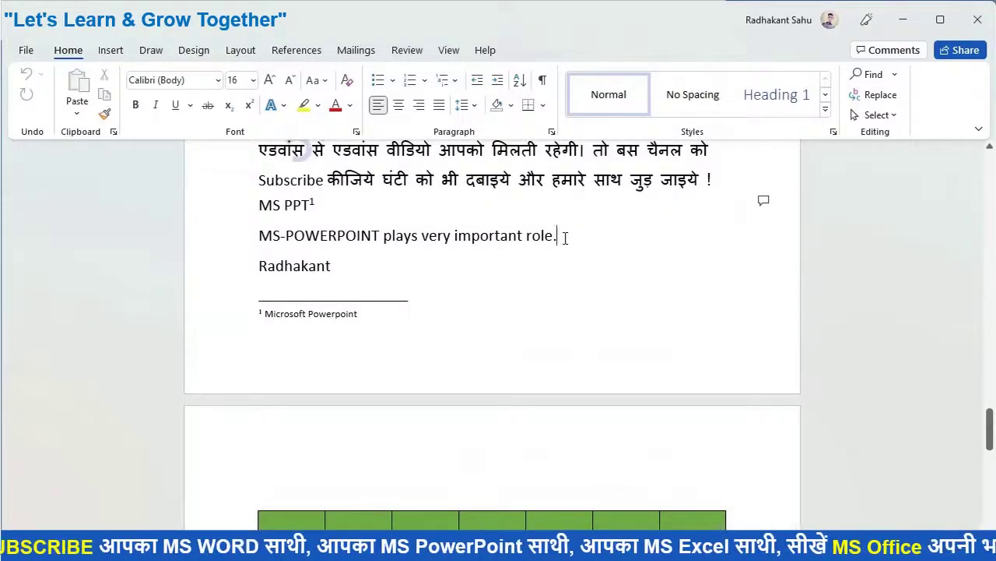
Go to the chosen reviewer's next comment, landing on the 'MS PPT' text, and close the dialog
key("ctrl+g")
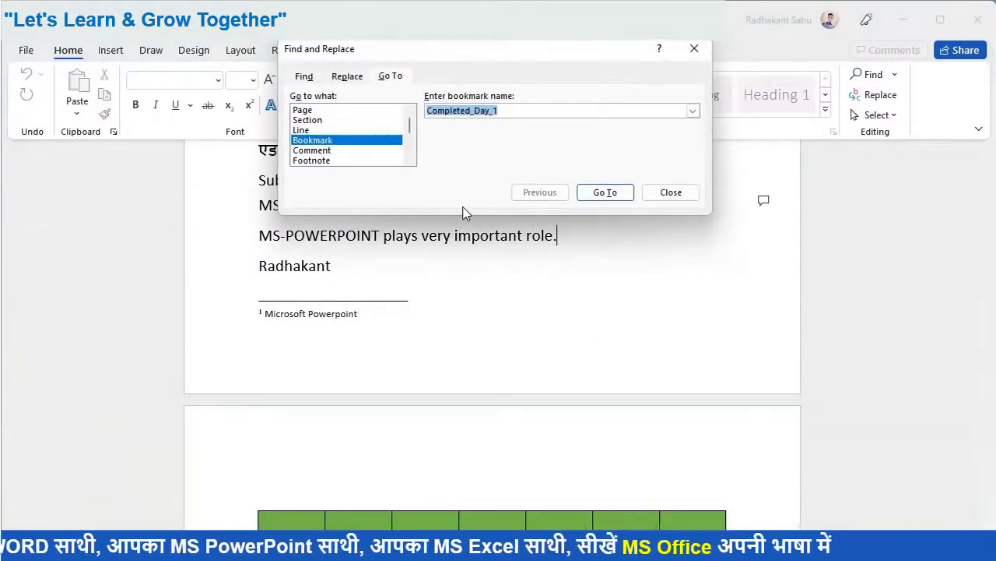
left_click(379, 151)
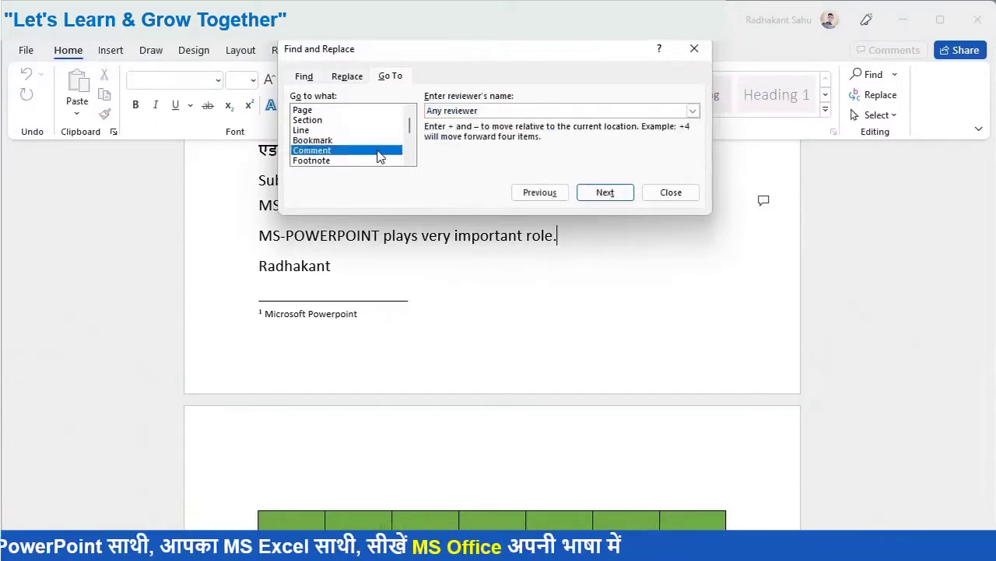
left_click(691, 112)
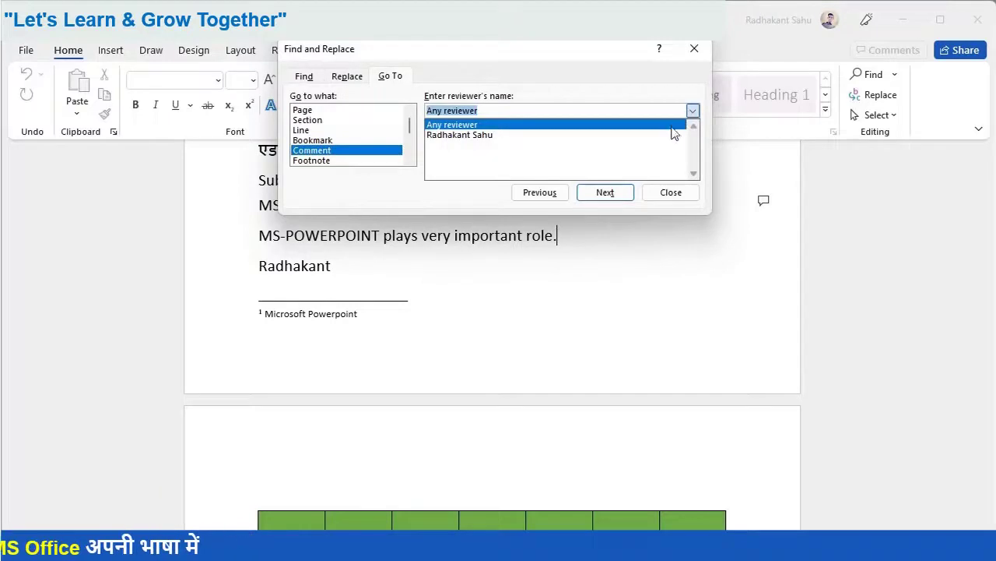
left_click(675, 135)
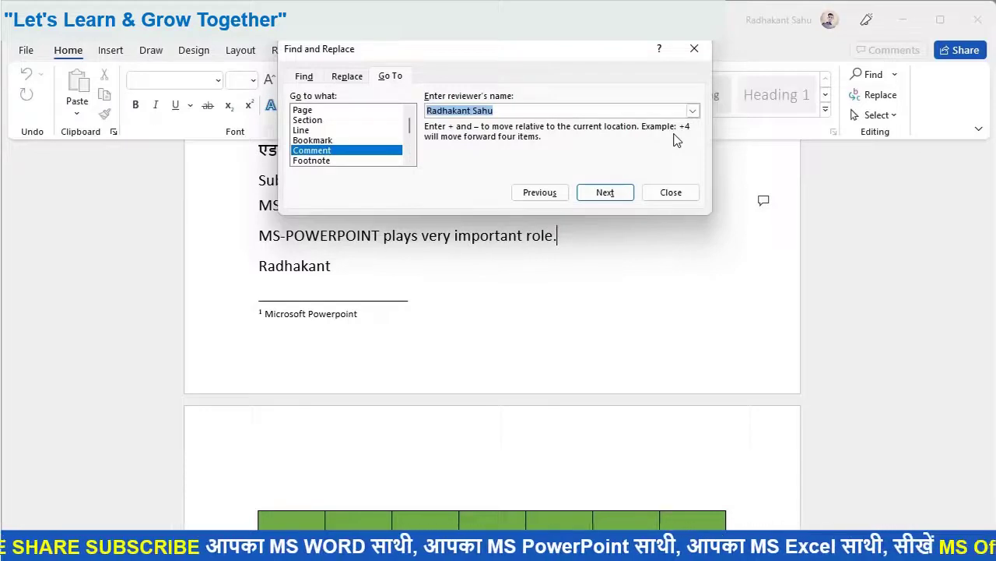
left_click(692, 111)
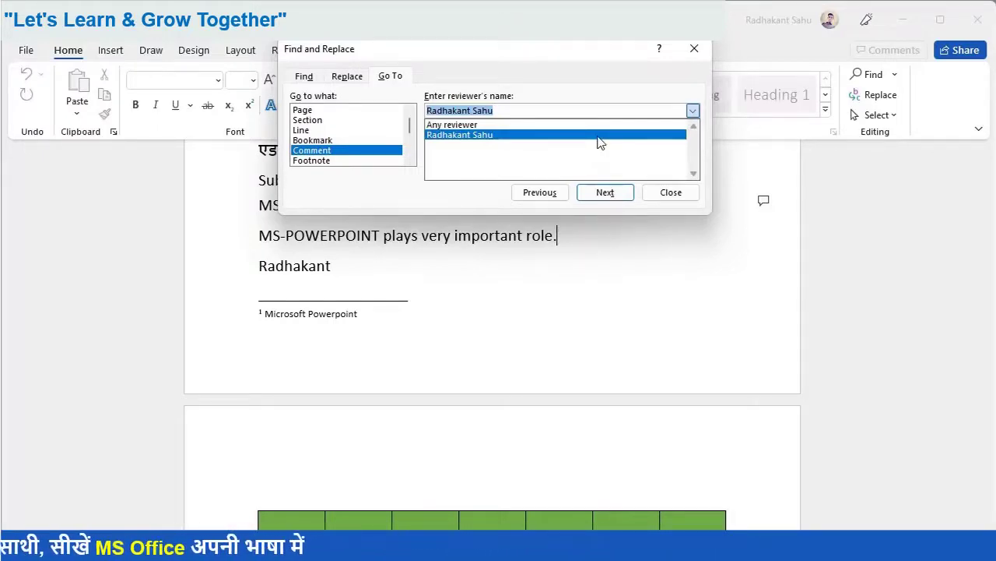
left_click(600, 142)
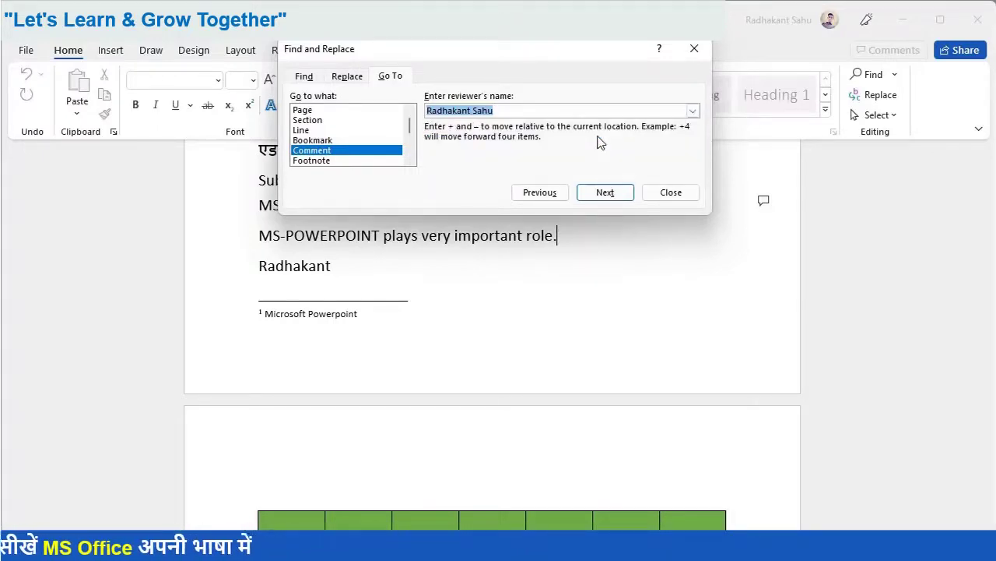
left_click(606, 195)
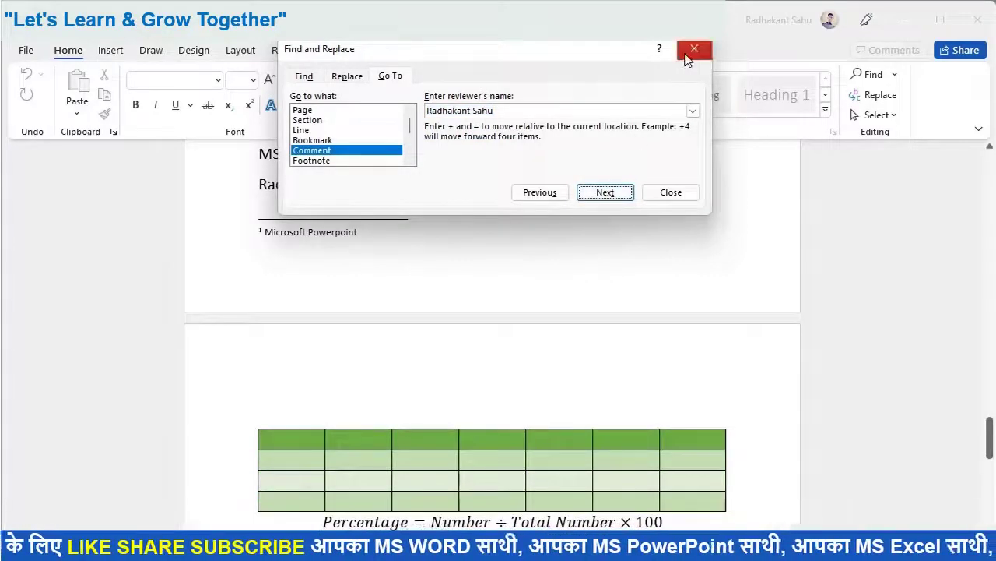
left_click(688, 54)
scroll(496, 187, "up", 3)
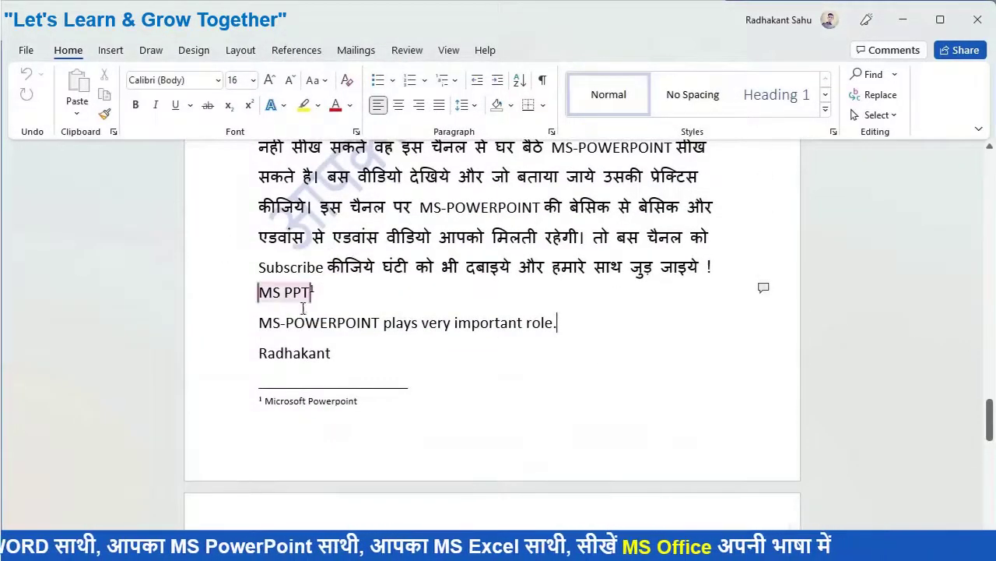
Read the 'What it means?' comment, turn off Show Comments on the Review tab, and reopen Go To
left_click(763, 290)
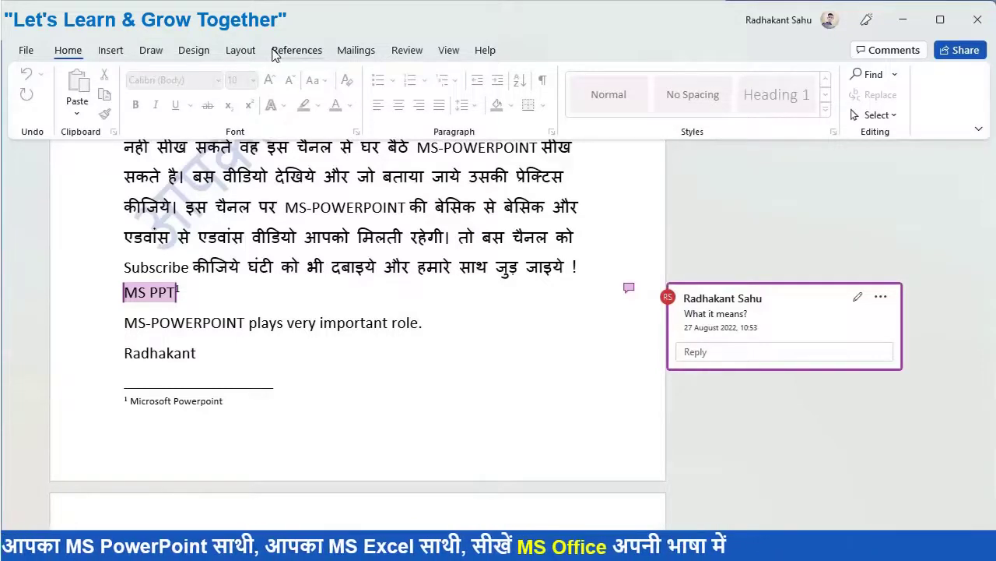
left_click(274, 55)
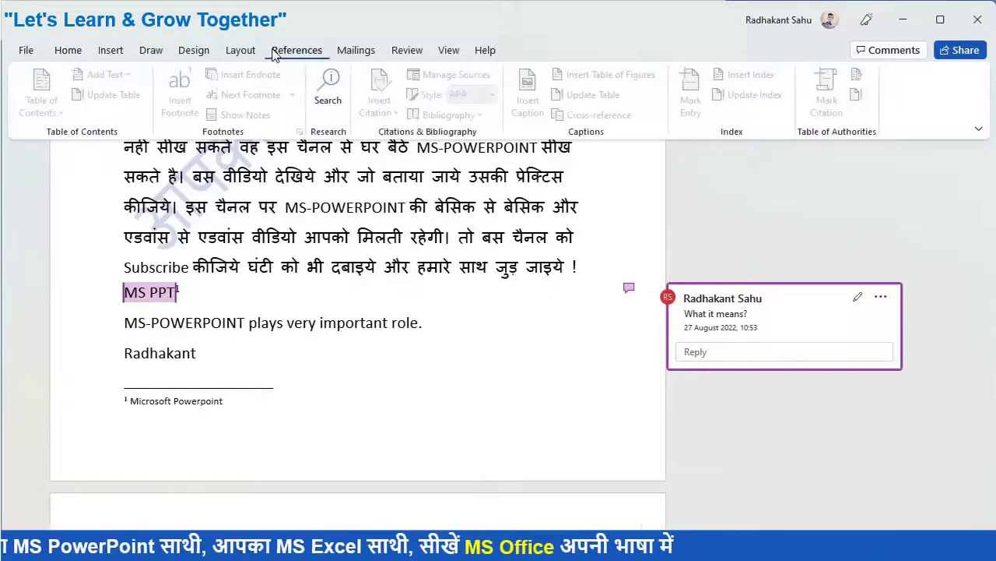
left_click(398, 52)
left_click(486, 116)
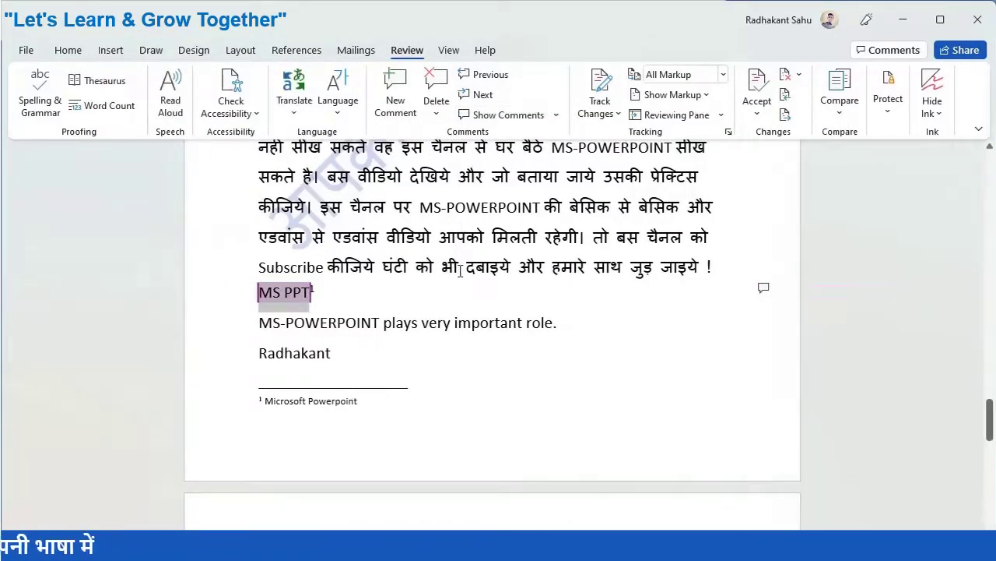
key("ctrl+g")
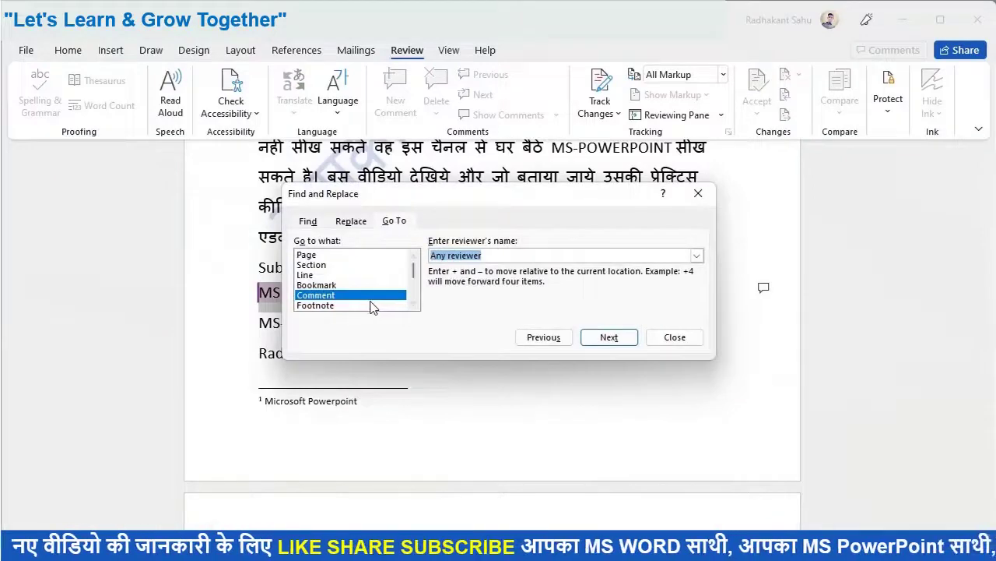
Jump to footnote 1 at MS PPT using Go To set to Footnote, then reopen Go To
left_click(366, 305)
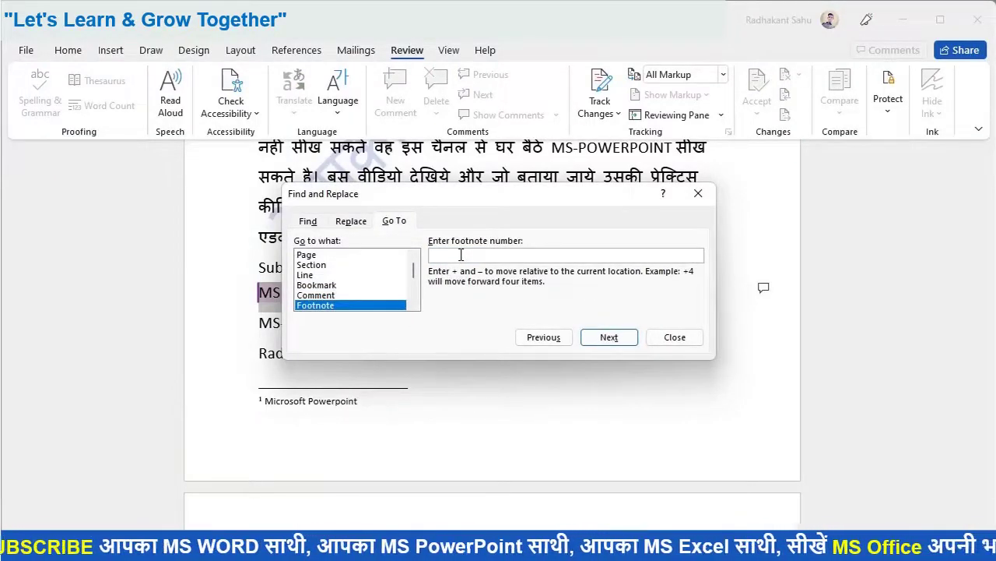
type("1")
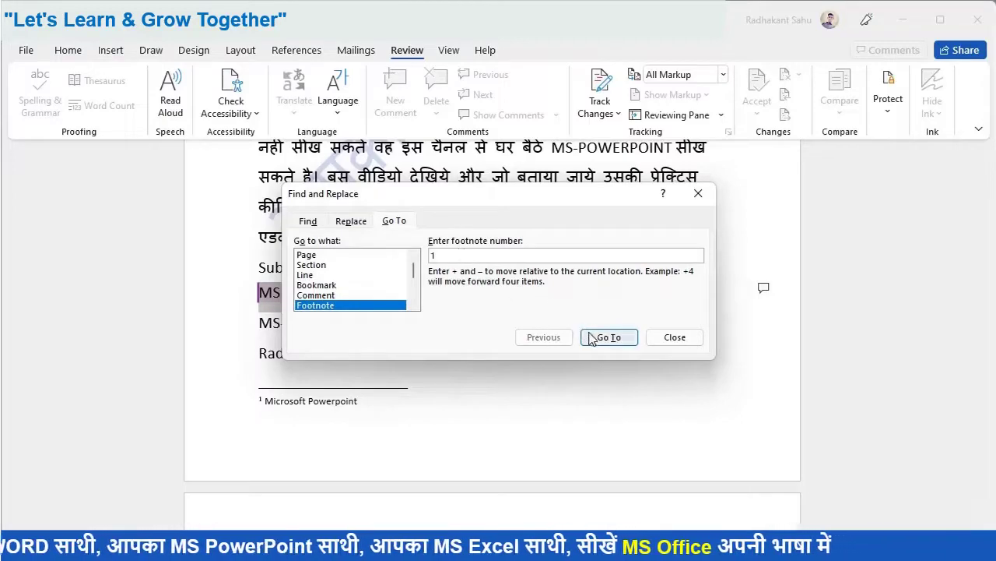
left_click(600, 337)
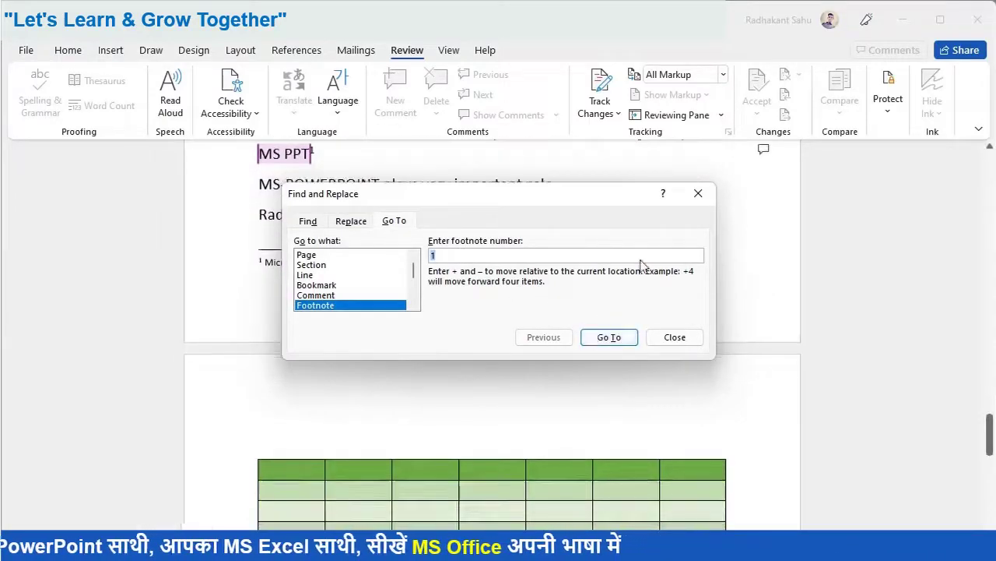
left_click(698, 193)
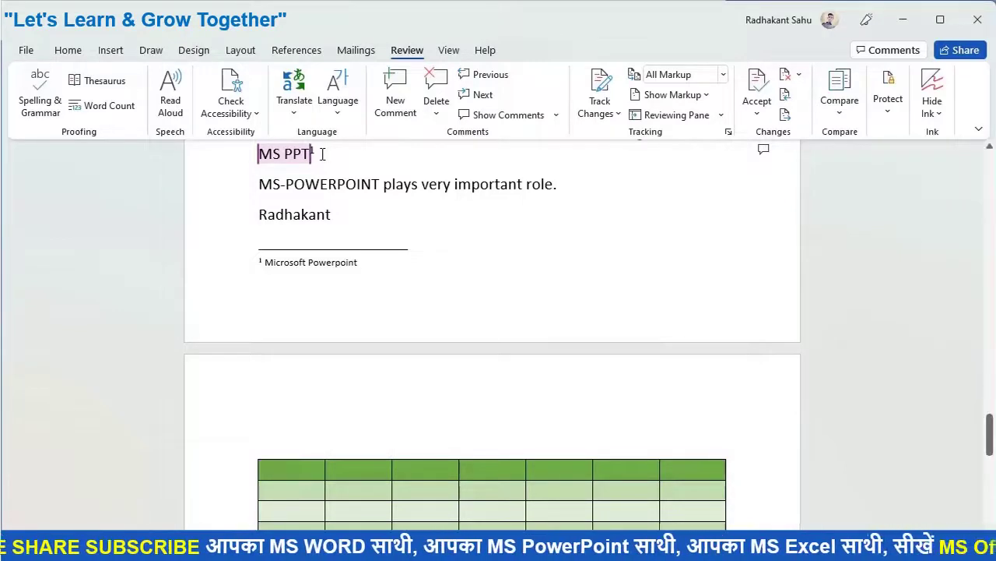
left_click_drag(300, 156, 324, 157)
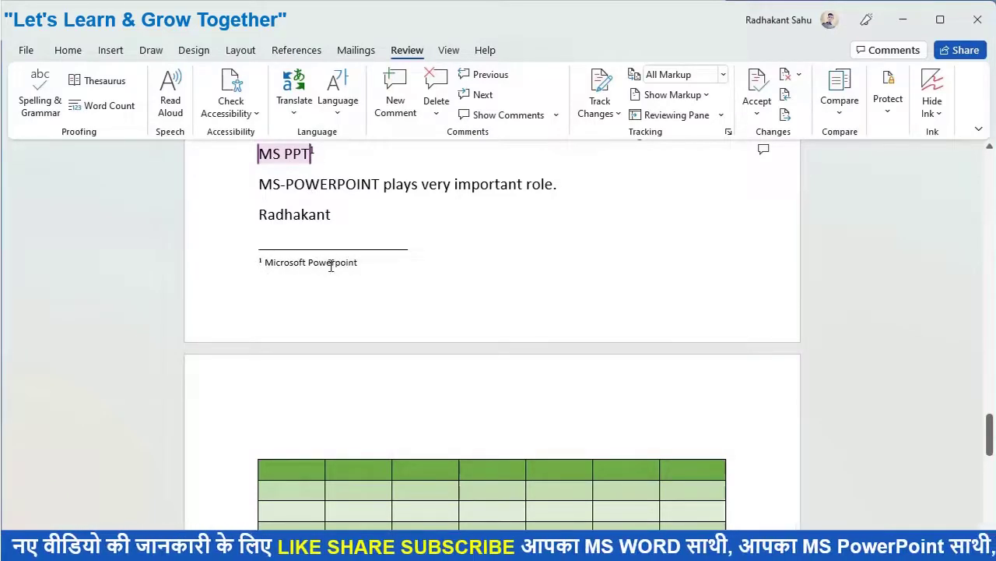
key("ctrl+g")
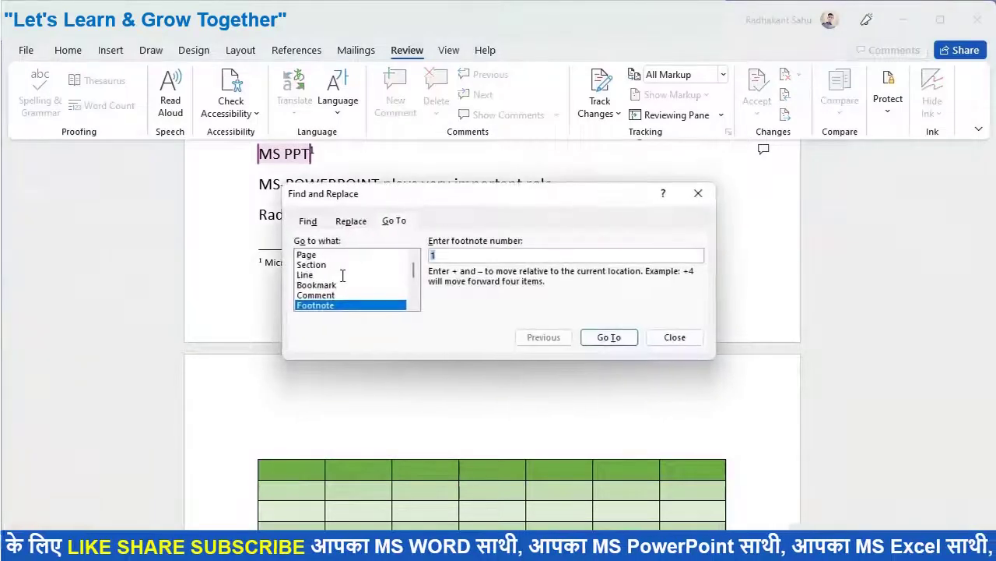
Jump to endnote 1 and bring its text 'Contains MS Word, Excel and Powerpoint' into view
left_click(413, 304)
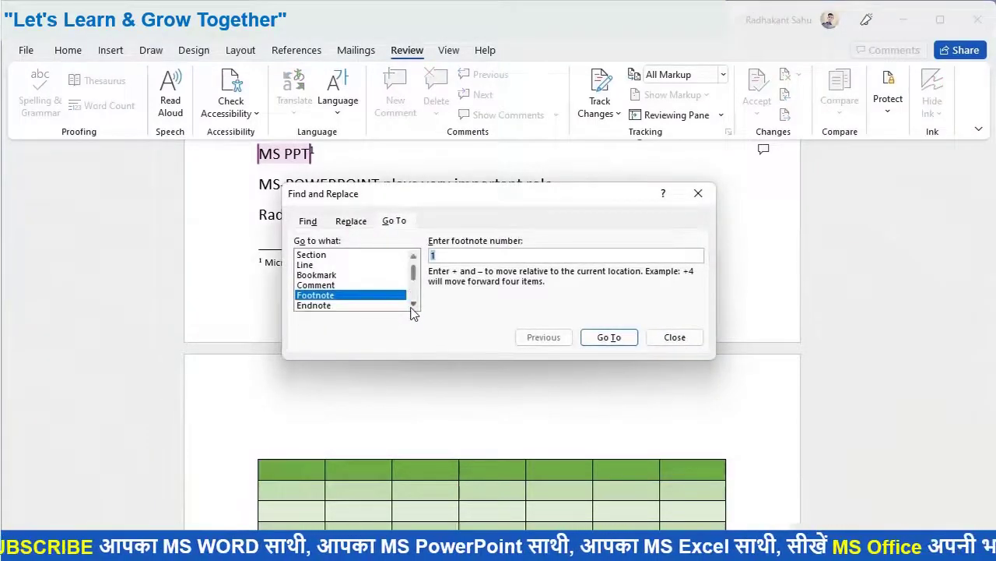
left_click(400, 306)
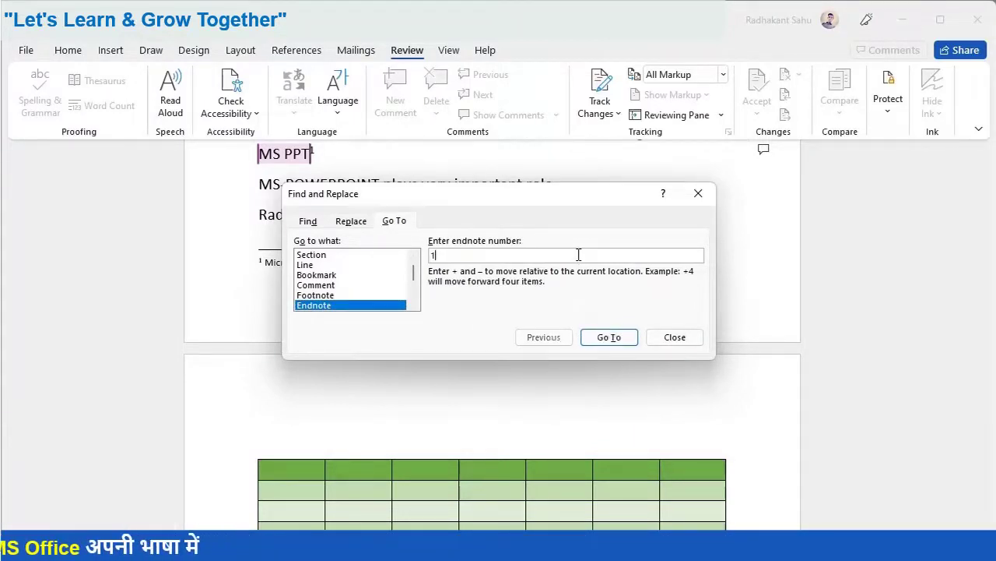
left_click(606, 333)
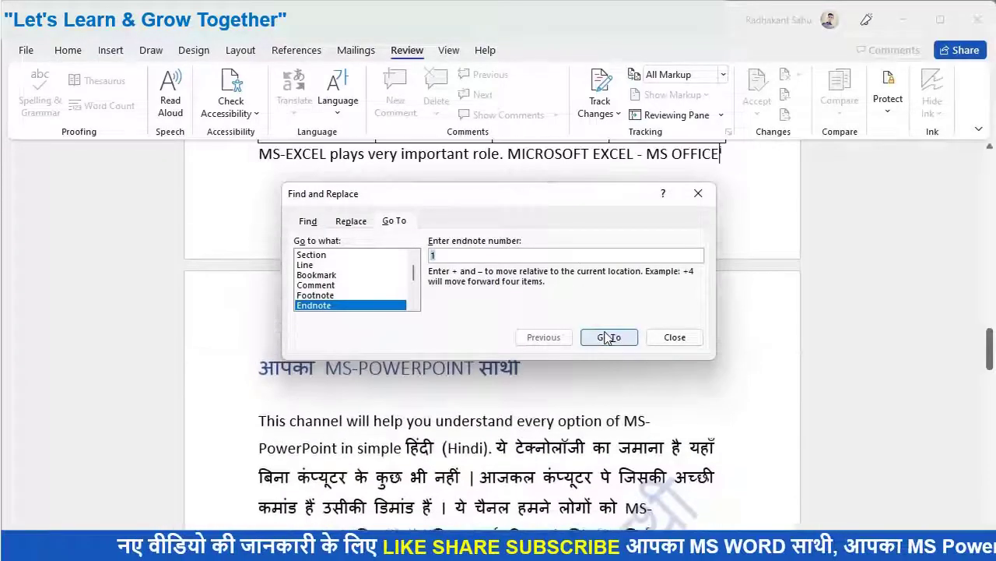
left_click(698, 195)
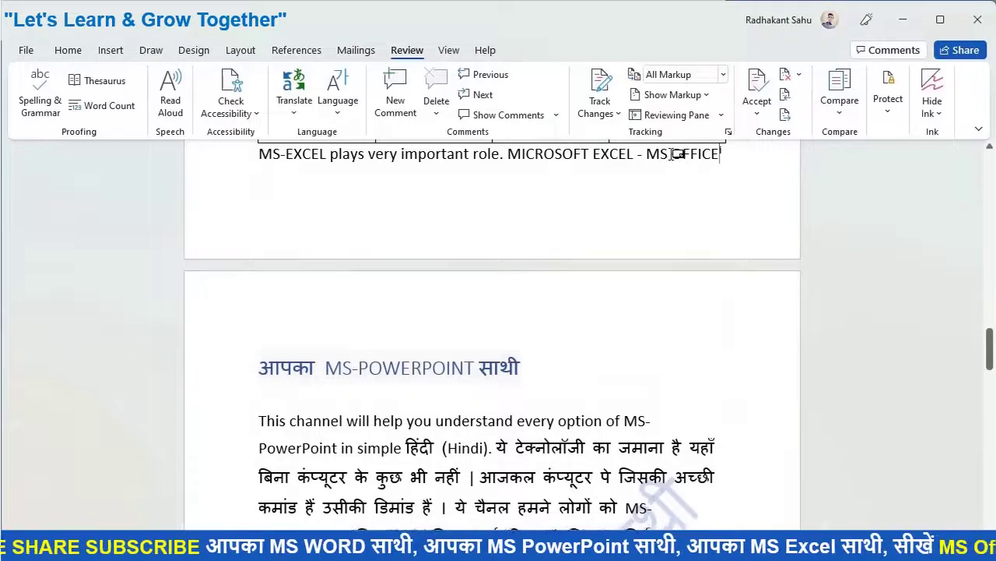
scroll(675, 160, "up", 1)
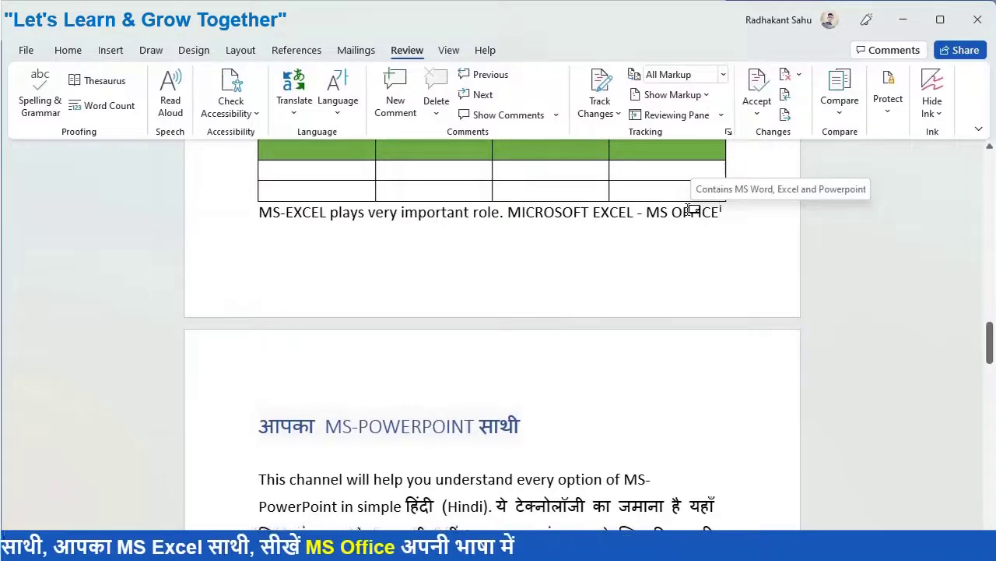
scroll(690, 210, "down", 10)
scroll(690, 210, "down", 10)
scroll(689, 209, "down", 5)
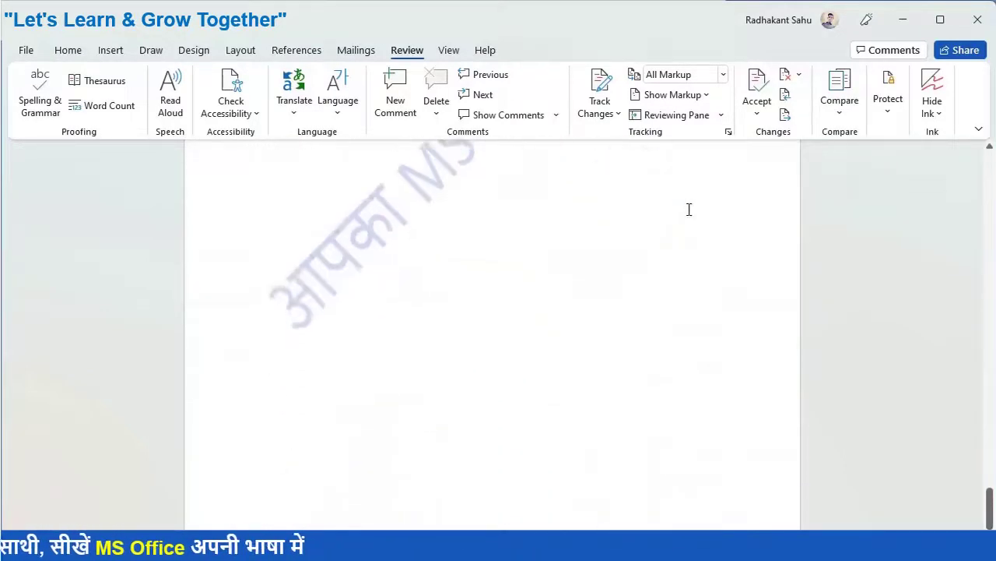
scroll(559, 228, "up", 3)
scroll(559, 228, "up", 2)
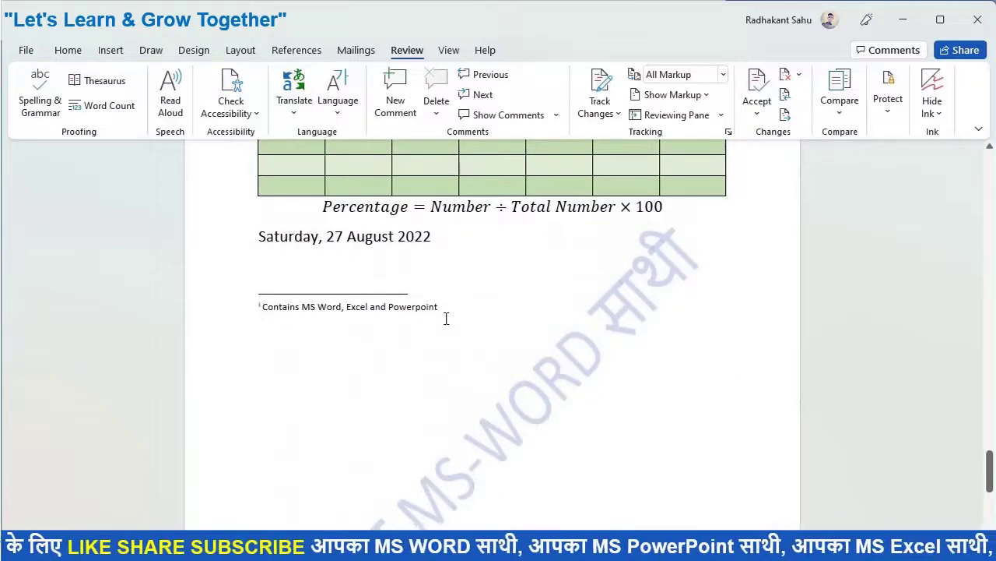
Set Go To to Field with the AUTHOR field name and jump to the next AUTHOR field
key("ctrl+g")
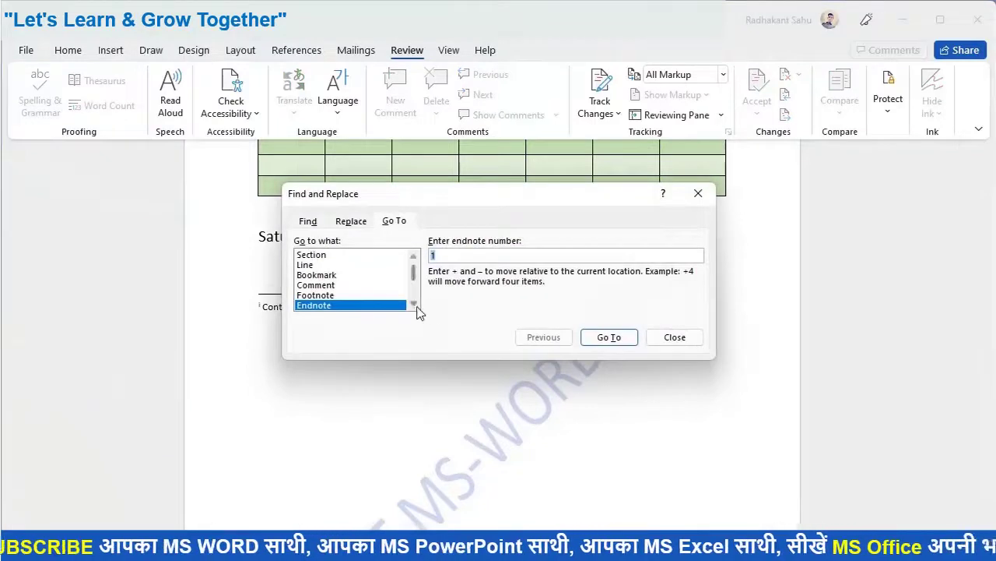
left_click(413, 305)
left_click(402, 306)
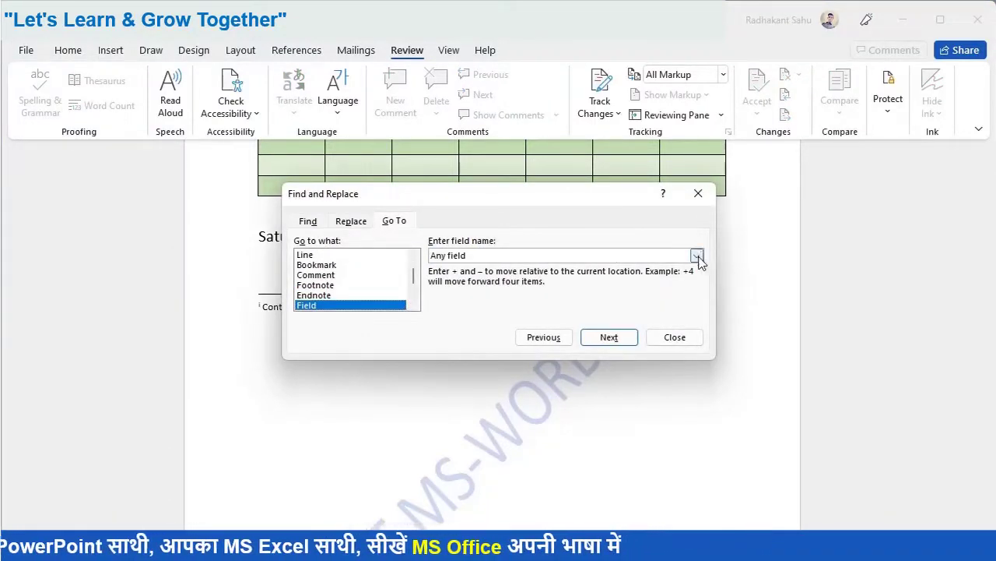
left_click(698, 257)
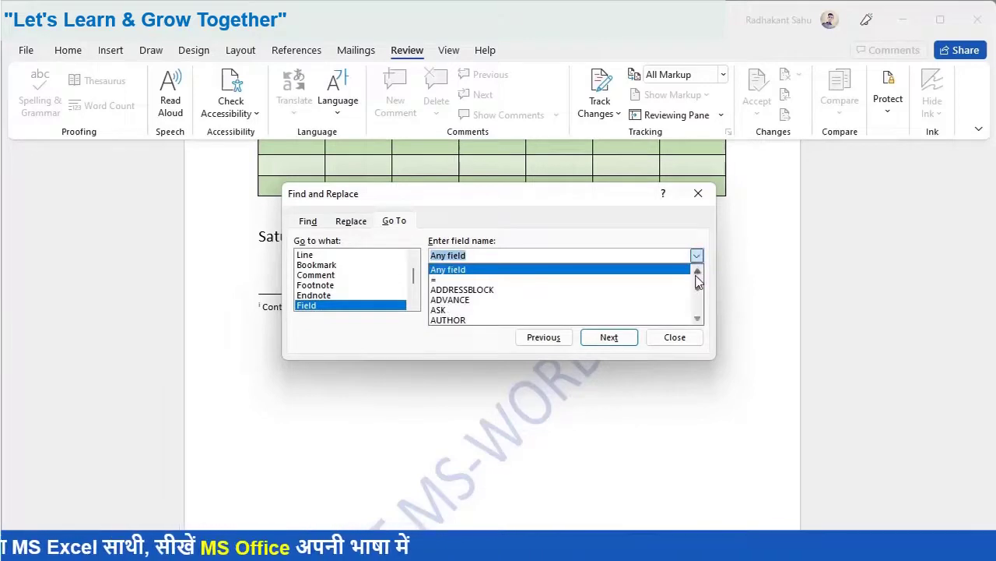
scroll(701, 289, "down", 2)
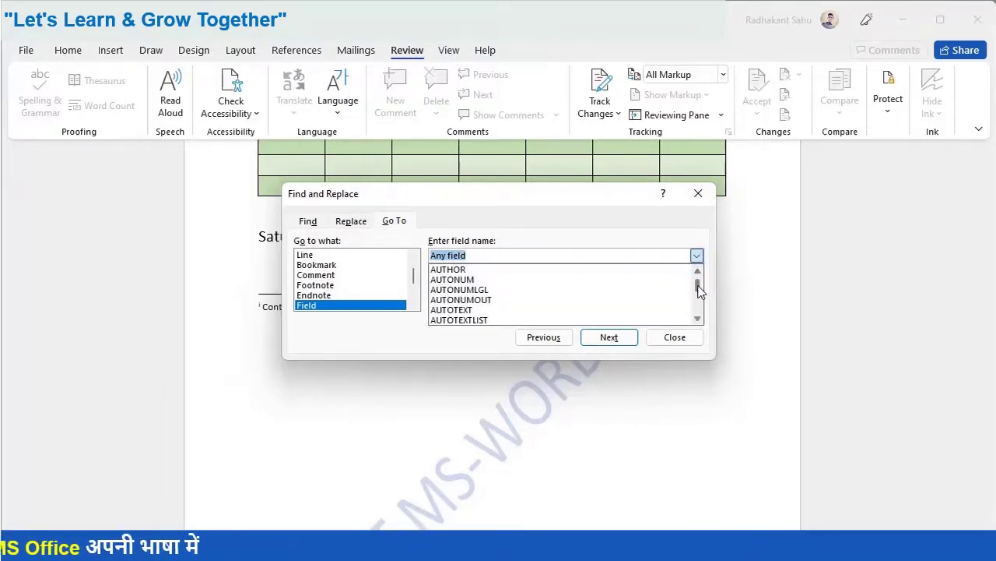
left_click(581, 270)
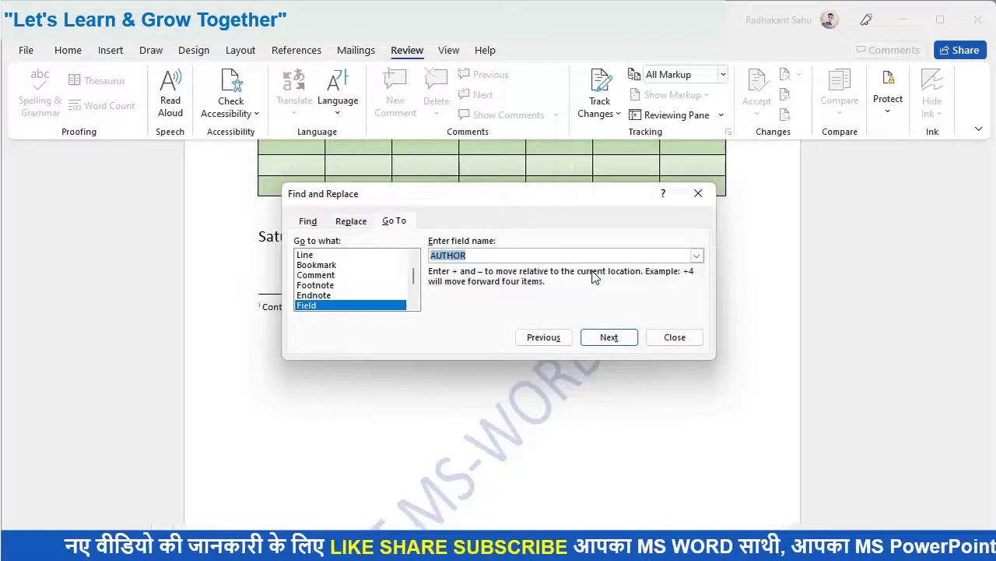
left_click(609, 338)
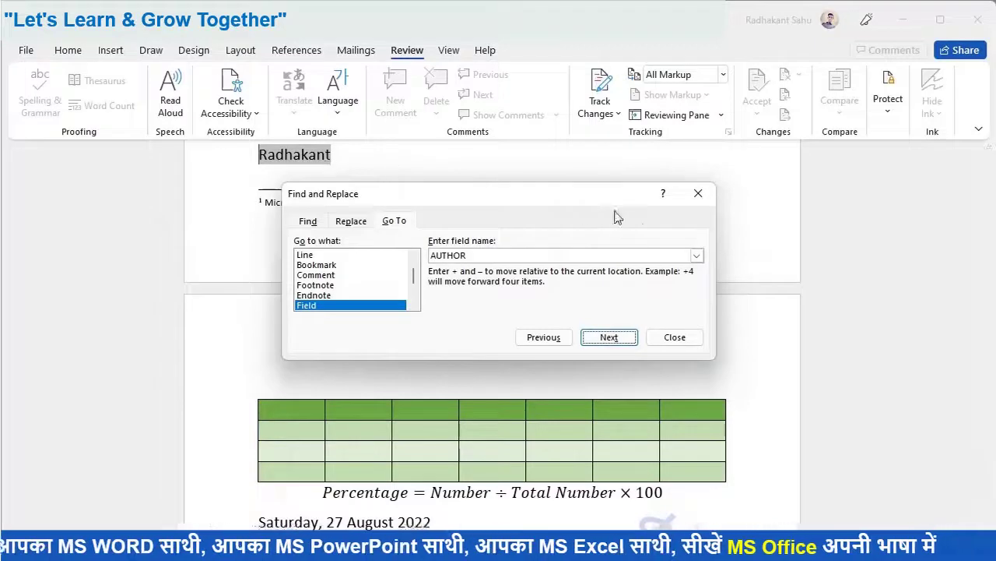
Switch the field name to DATE and jump to the 'Saturday, 27 August 2022' date field
left_click(697, 256)
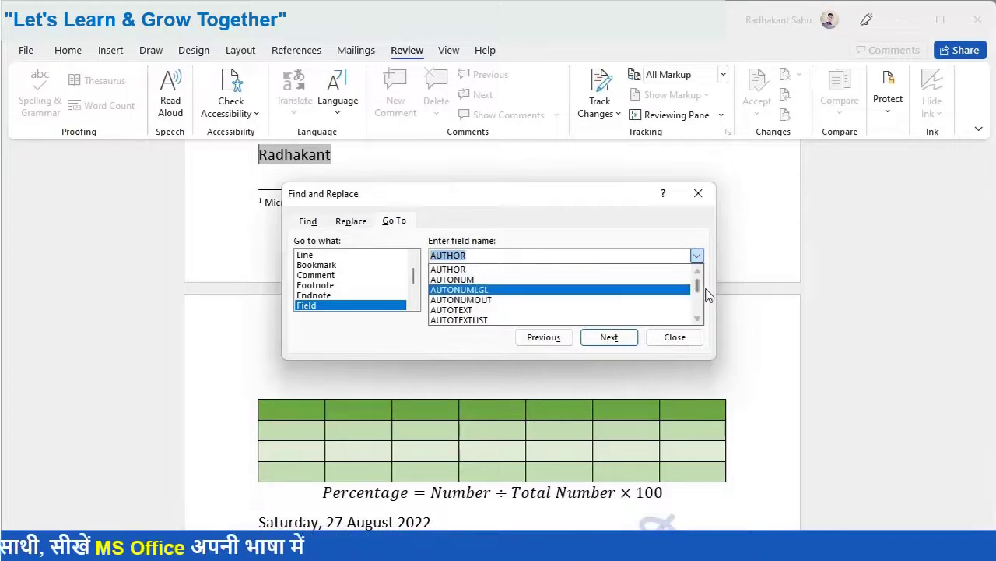
left_click_drag(699, 289, 700, 293)
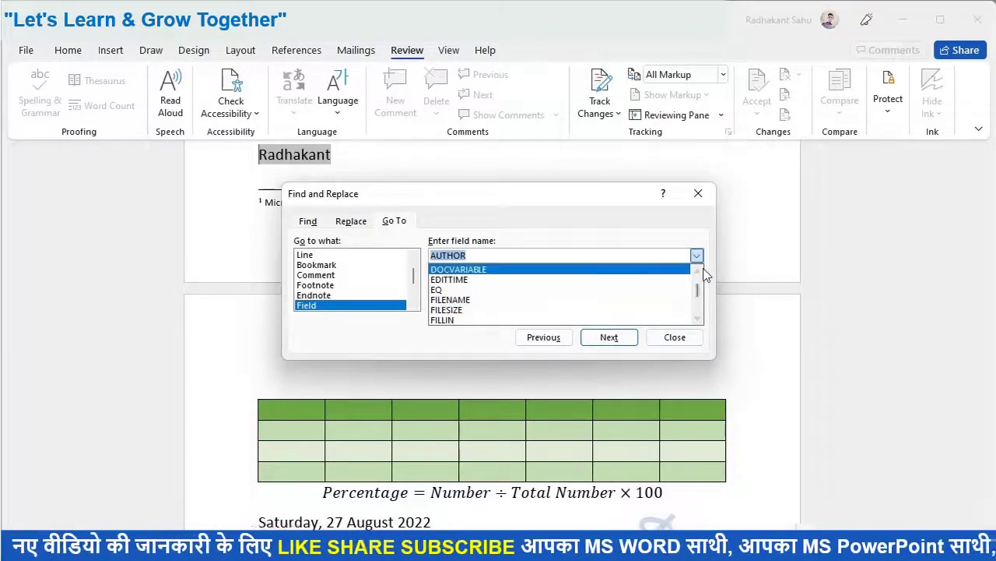
left_click(699, 272)
scroll(700, 274, "up", 1)
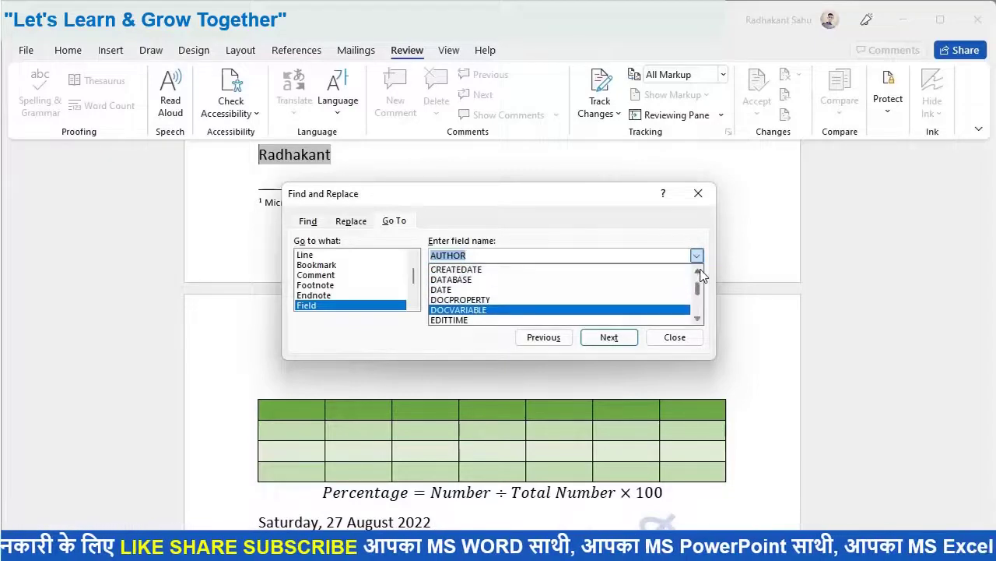
left_click(592, 302)
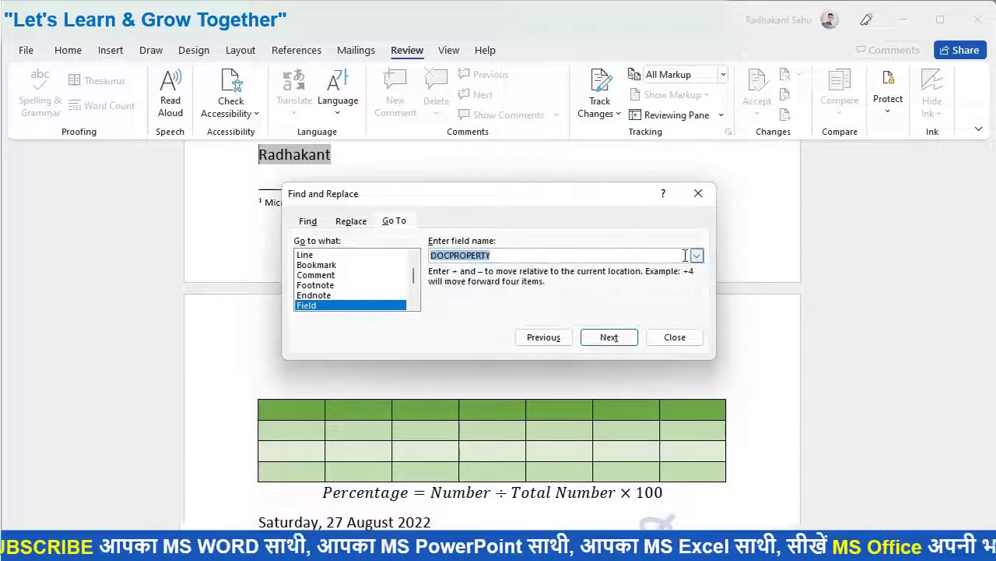
left_click(697, 257)
left_click(620, 302)
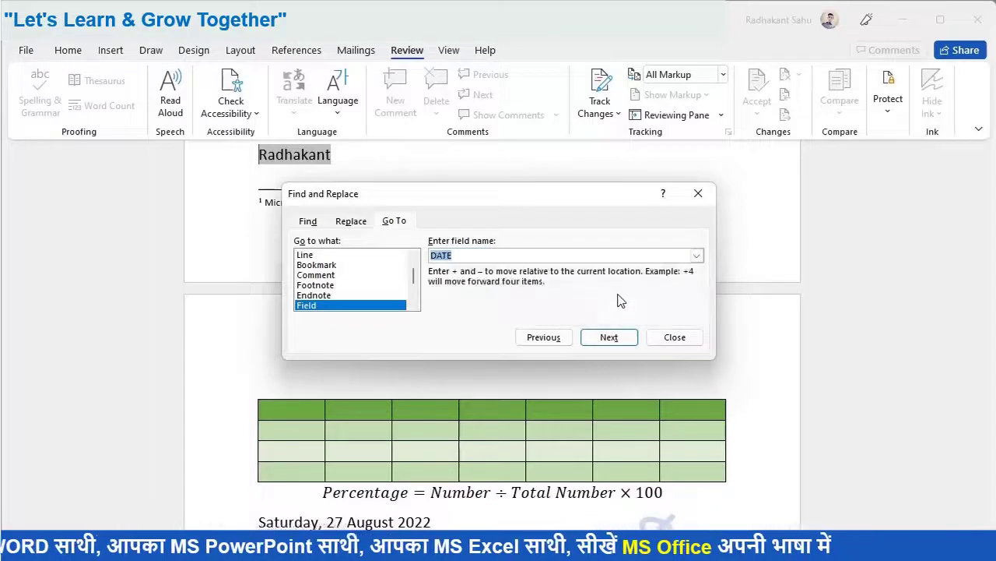
left_click(611, 336)
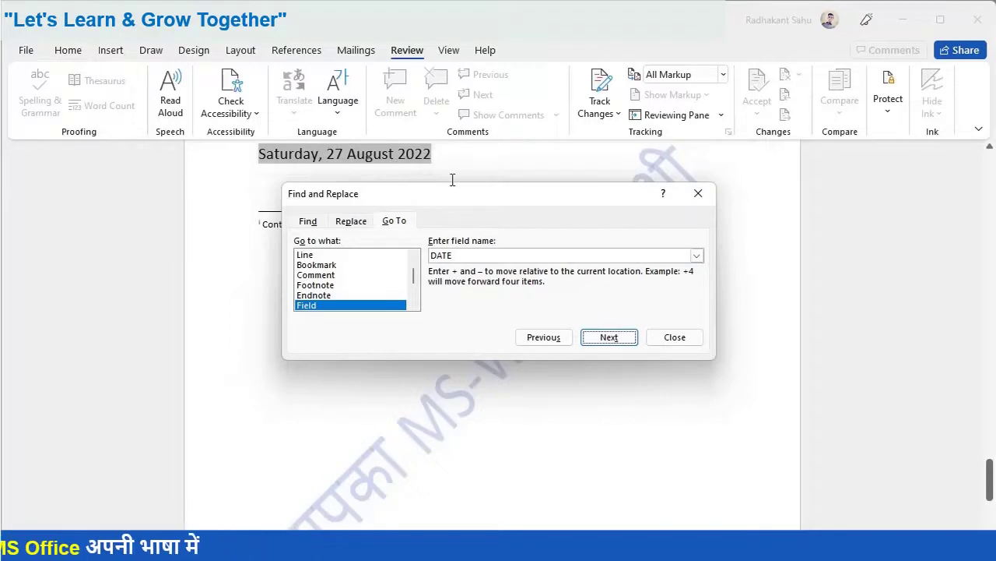
Set Go To to Table and jump to table number 1
left_click(414, 307)
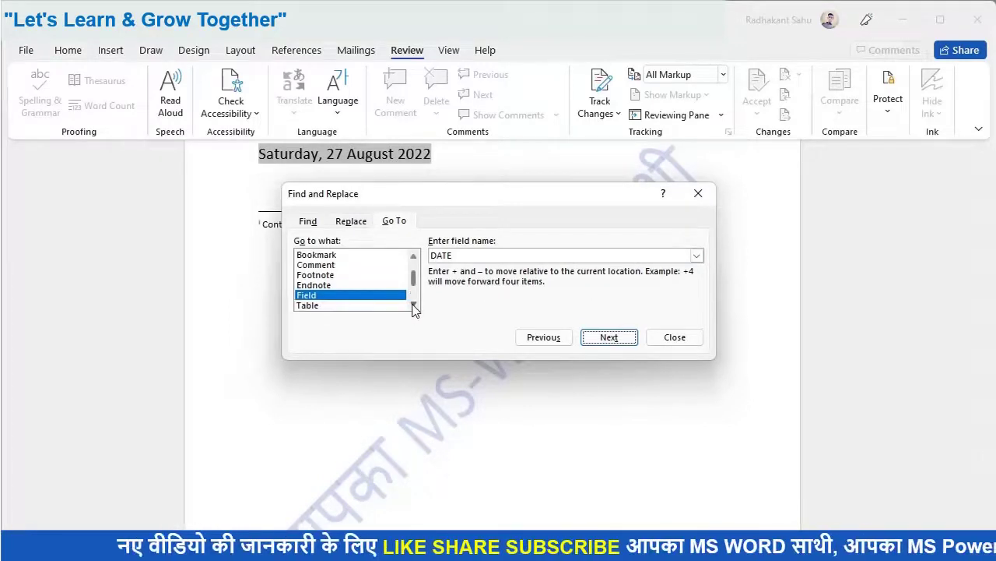
left_click(401, 306)
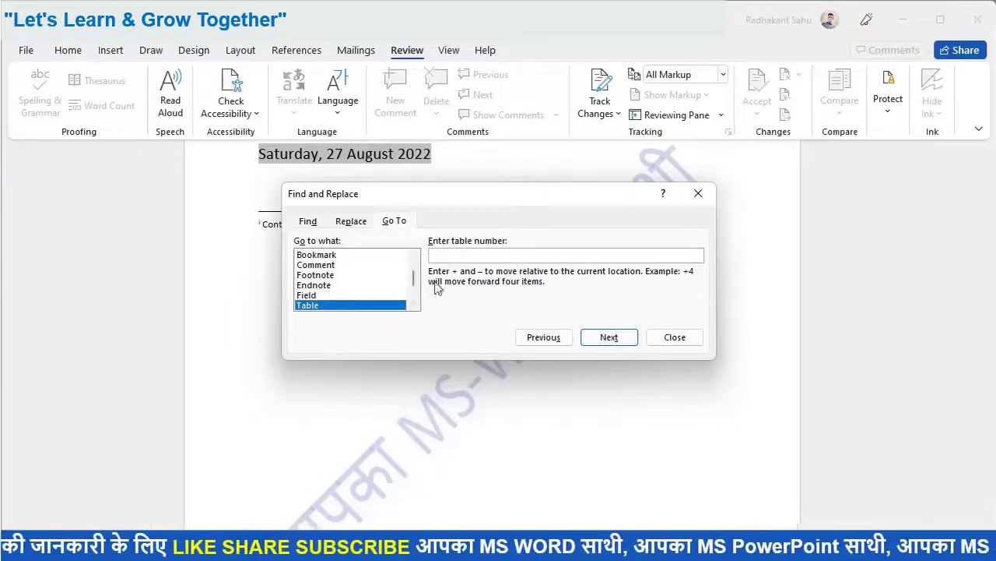
left_click(489, 253)
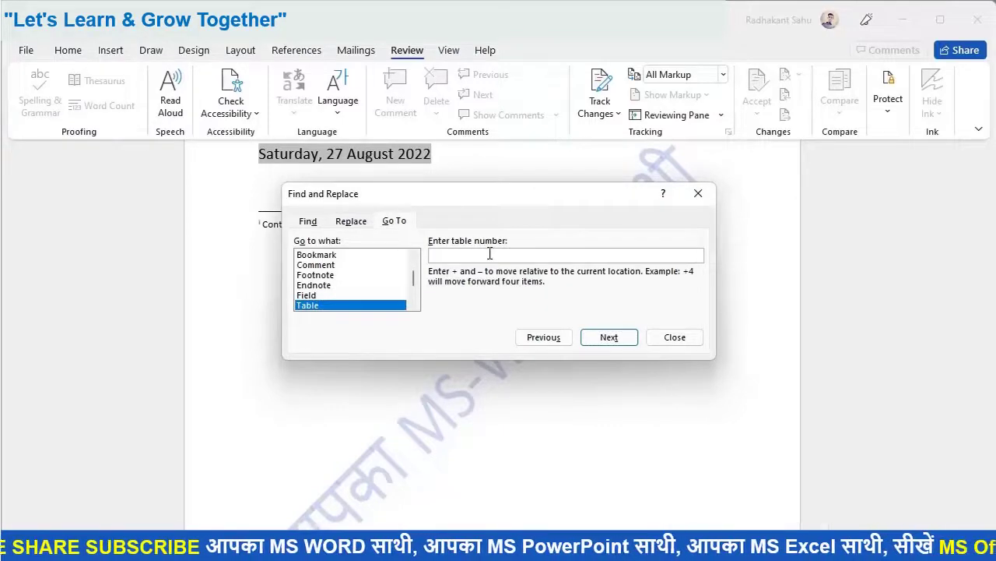
type("1")
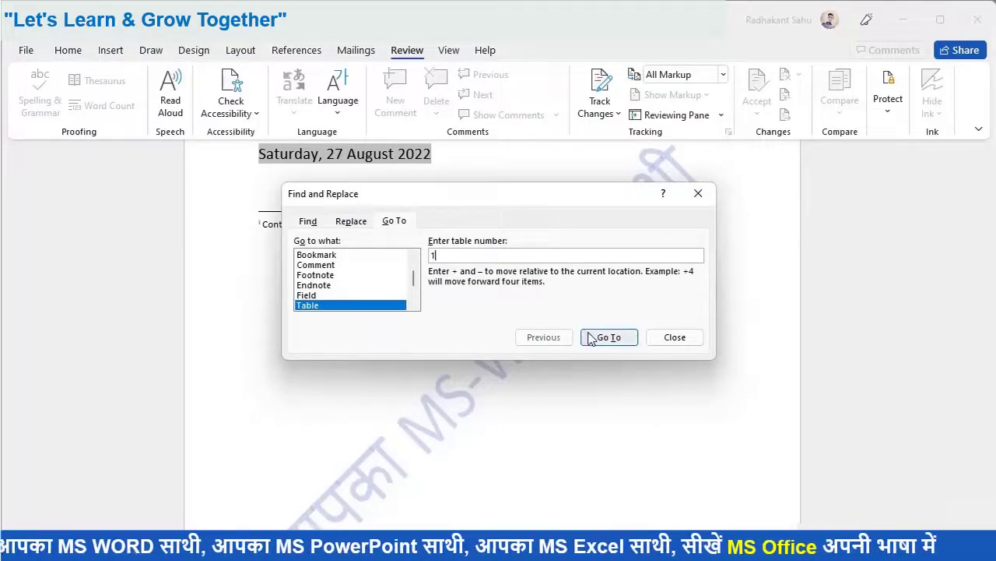
left_click(609, 337)
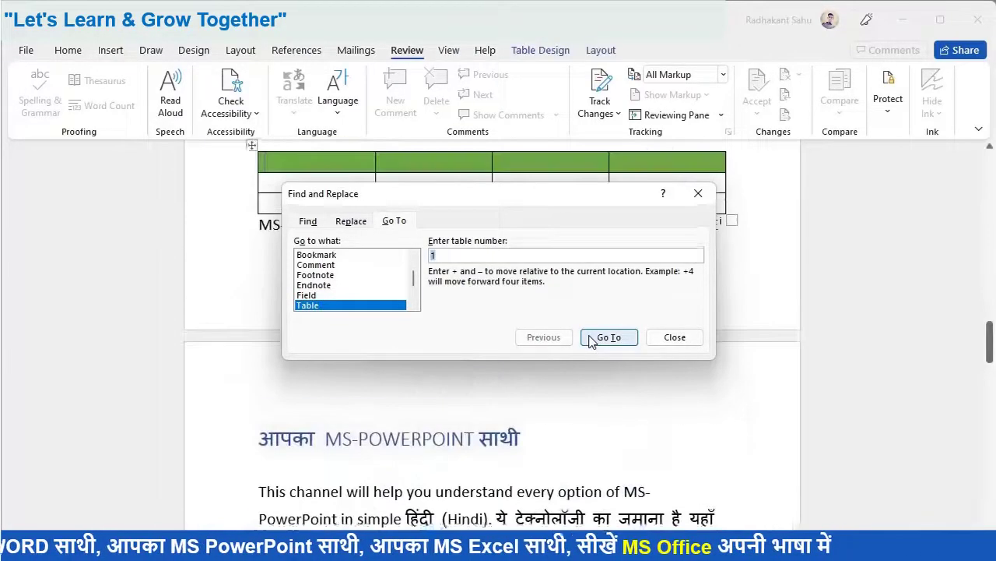
left_click(708, 201)
scroll(614, 238, "up", 5)
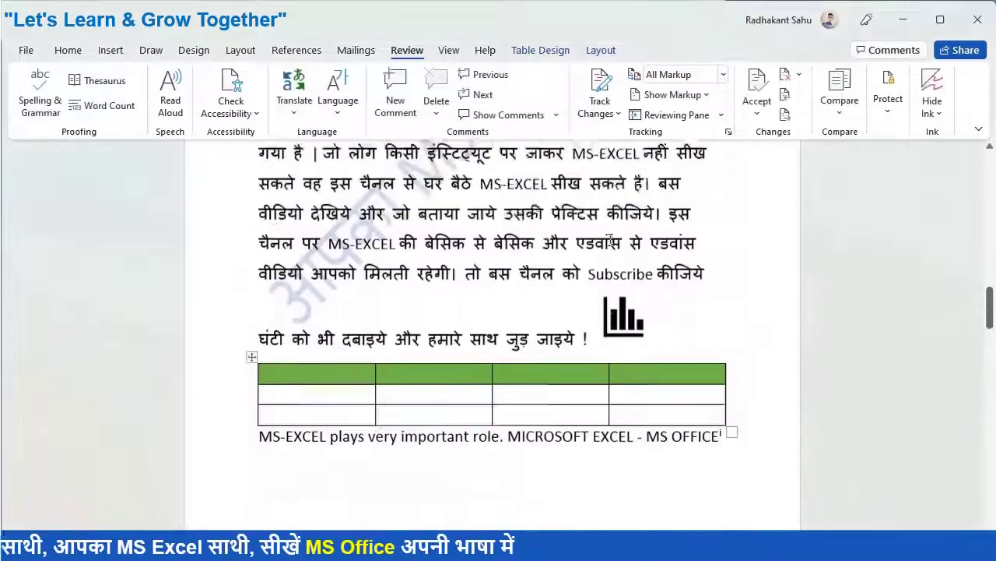
scroll(610, 239, "up", 5)
scroll(610, 240, "up", 5)
scroll(610, 240, "down", 5)
scroll(611, 240, "down", 5)
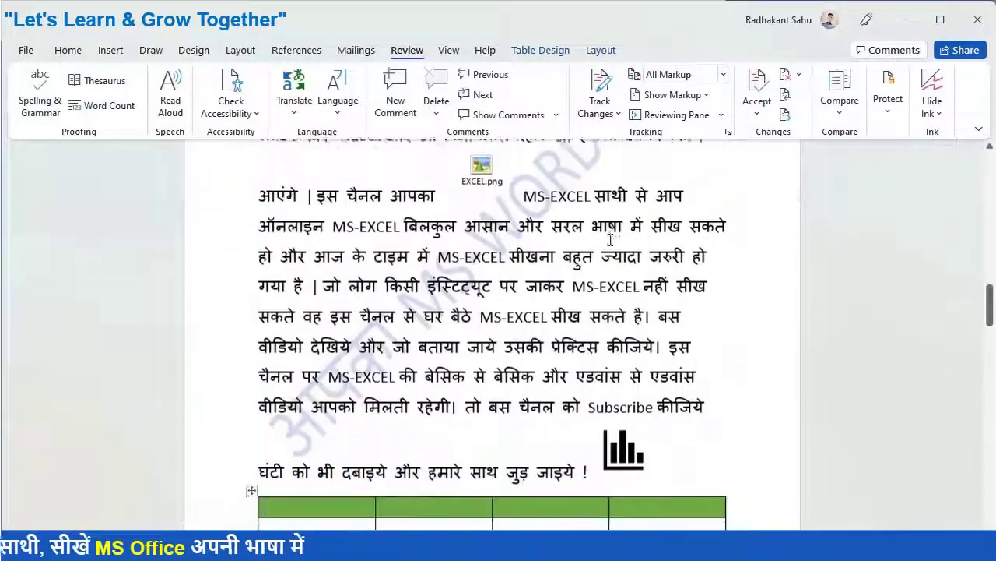
scroll(610, 240, "down", 3)
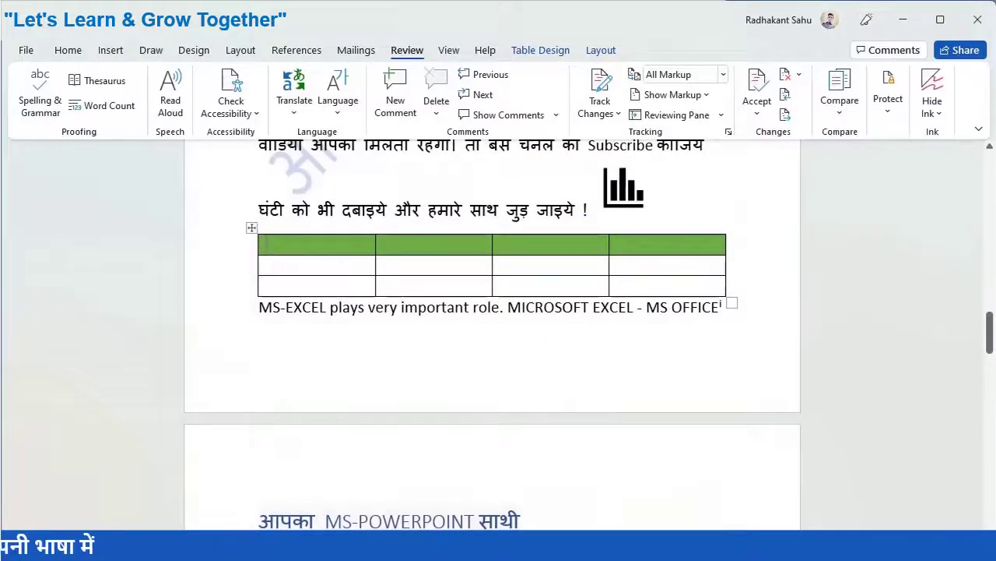
Jump to table 2, the green percentage table, then reopen Go To
key("ctrl+g")
type("2")
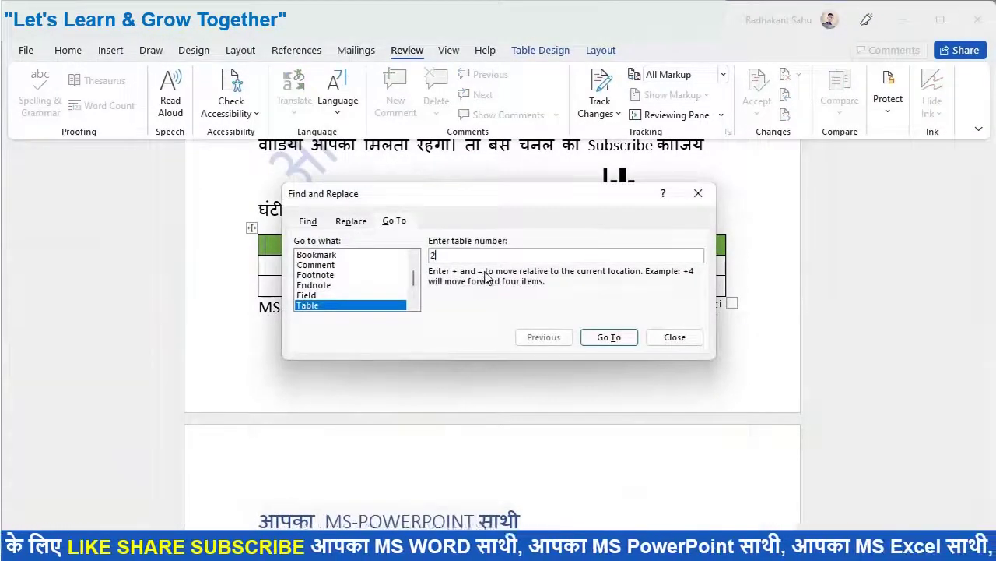
key("Return")
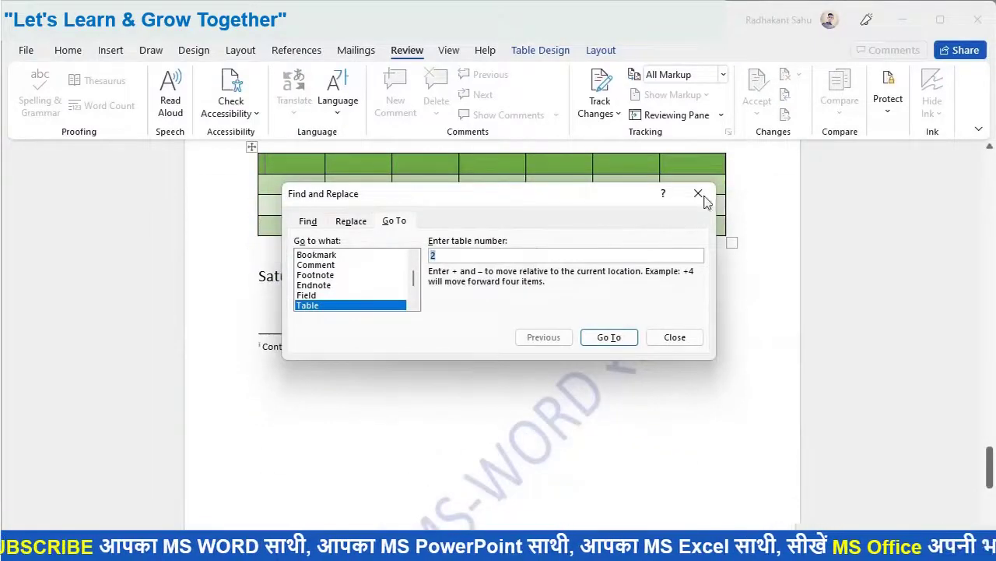
left_click(698, 194)
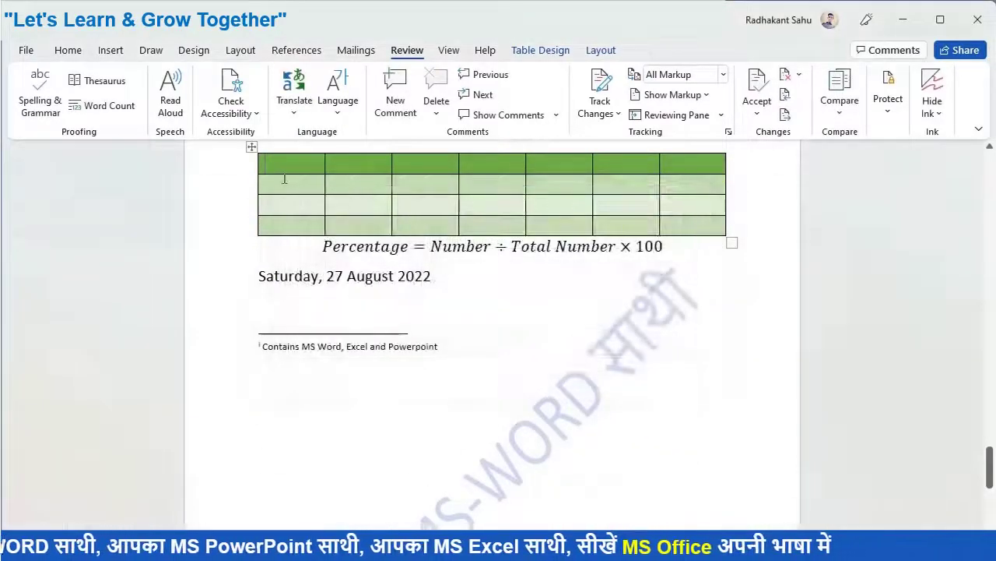
scroll(306, 204, "up", 3)
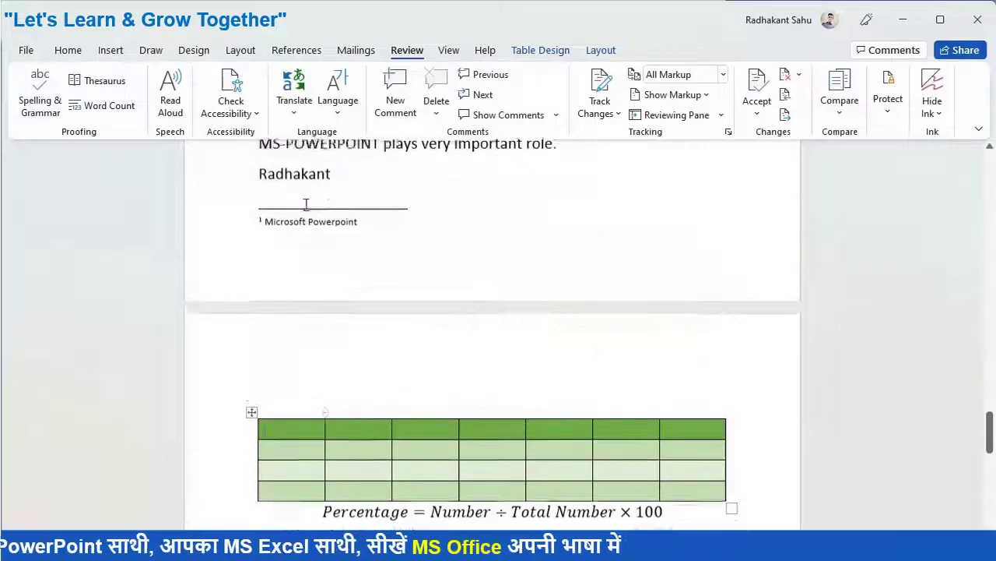
scroll(306, 204, "down", 4)
scroll(305, 204, "down", 2)
scroll(305, 203, "up", 3)
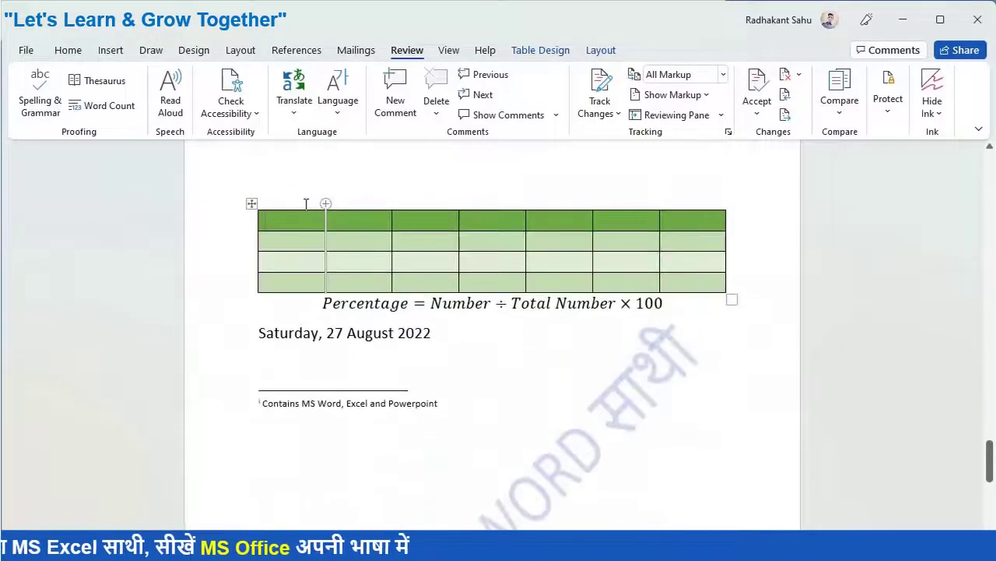
key("ctrl+g")
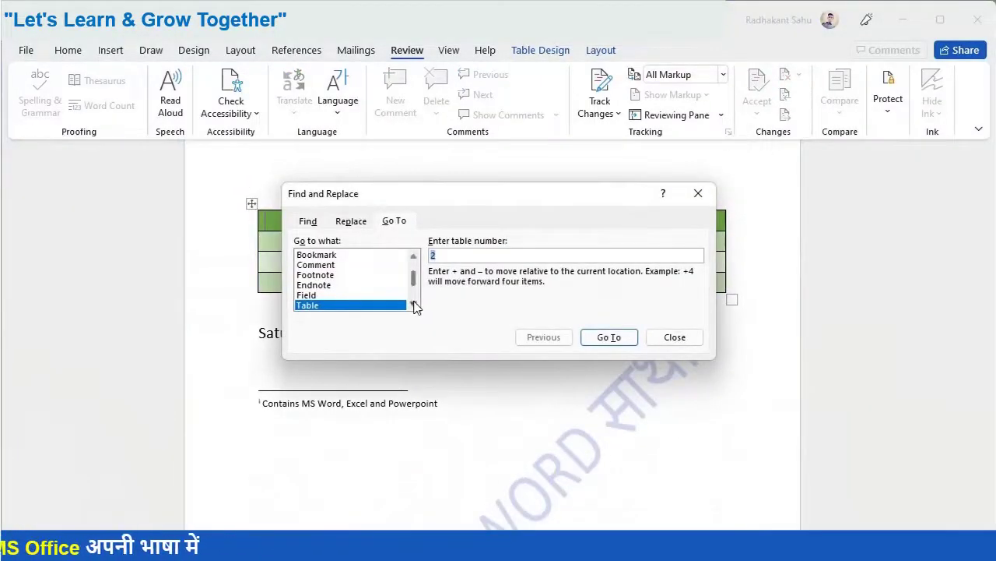
Set Go To to Graphic and jump to graphic number 1
left_click(413, 305)
left_click(413, 305)
left_click(413, 305)
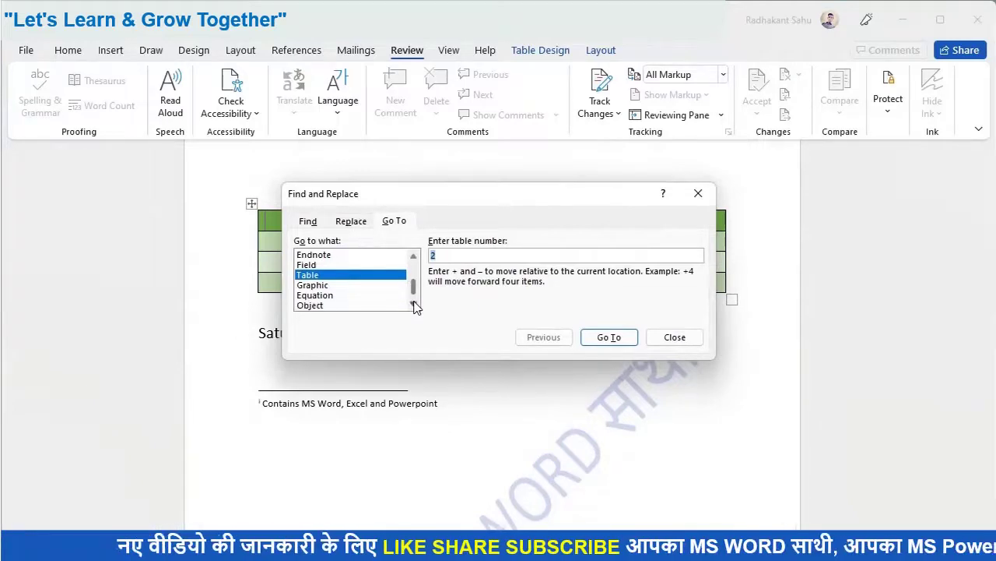
left_click(414, 306)
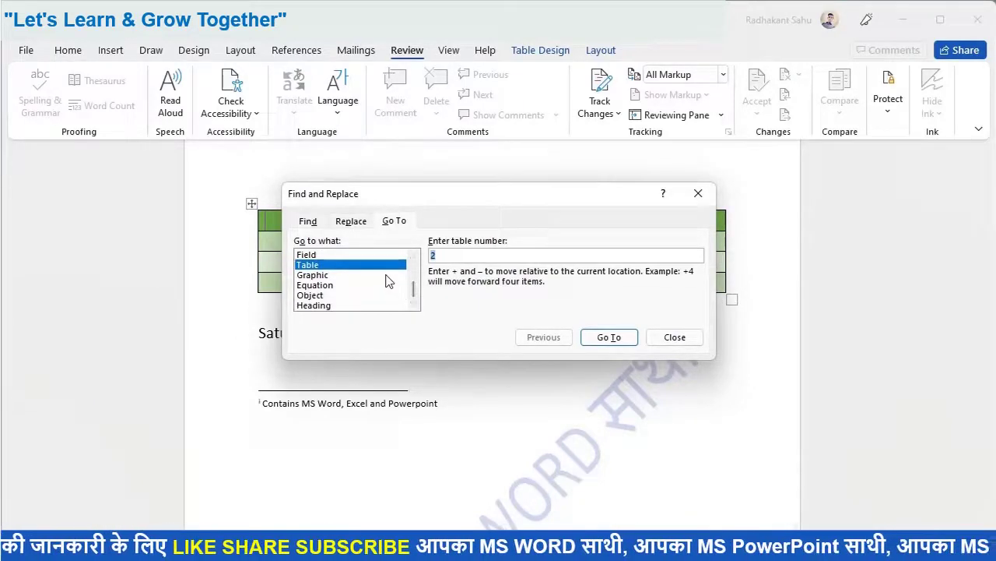
left_click(389, 277)
type("1")
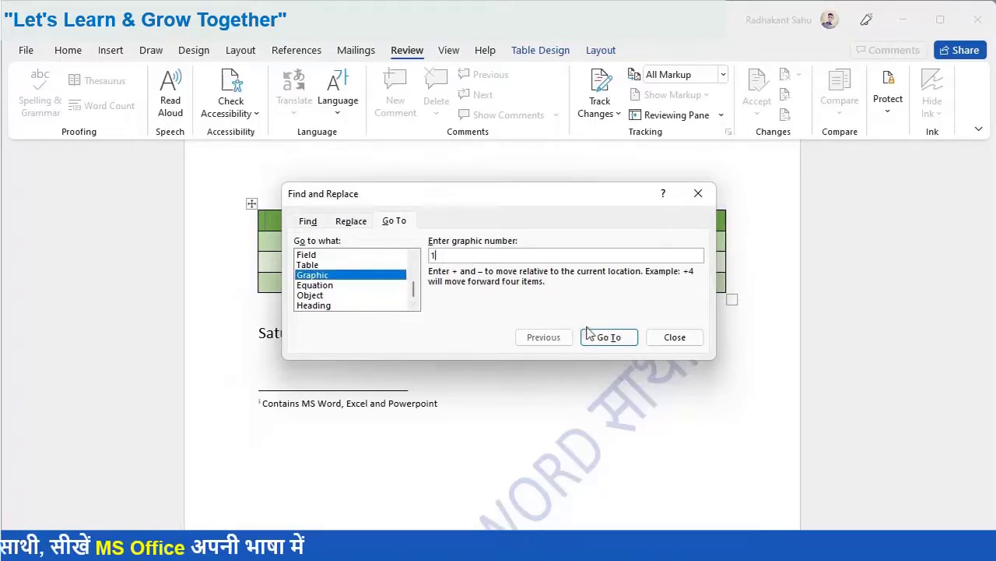
left_click(601, 338)
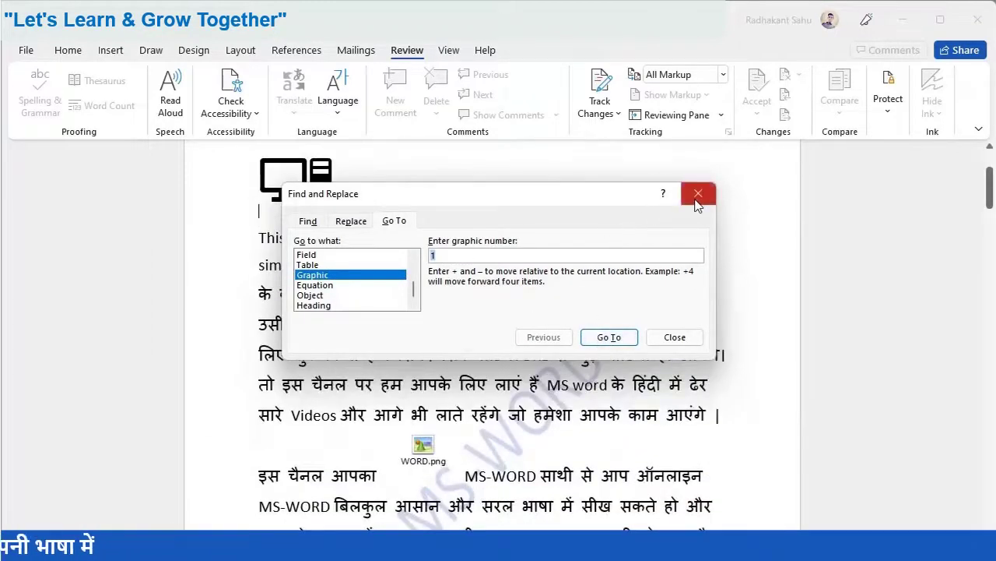
left_click(698, 193)
scroll(552, 216, "up", 3)
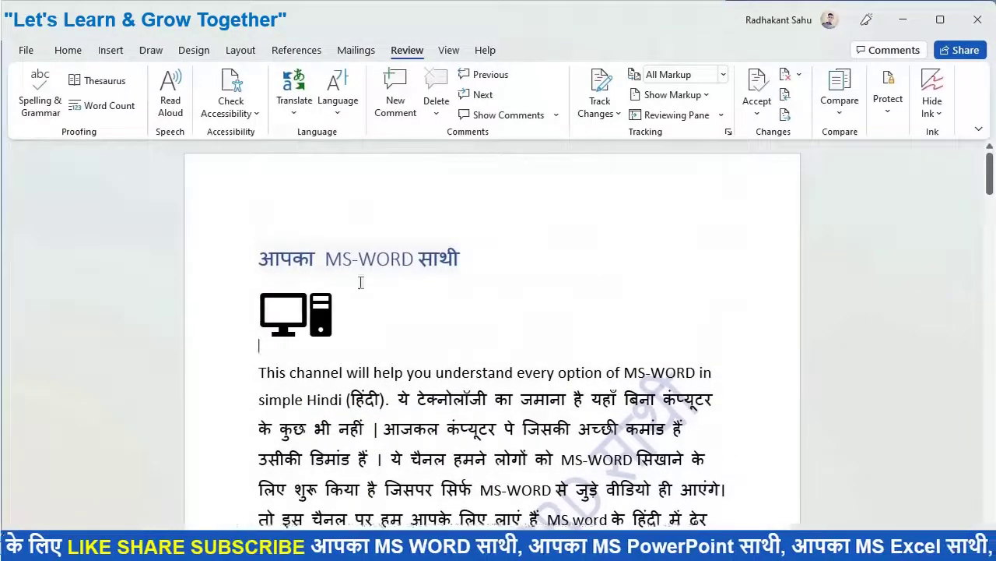
Jump to graphic number 2, the WORD.png image
key("ctrl+g")
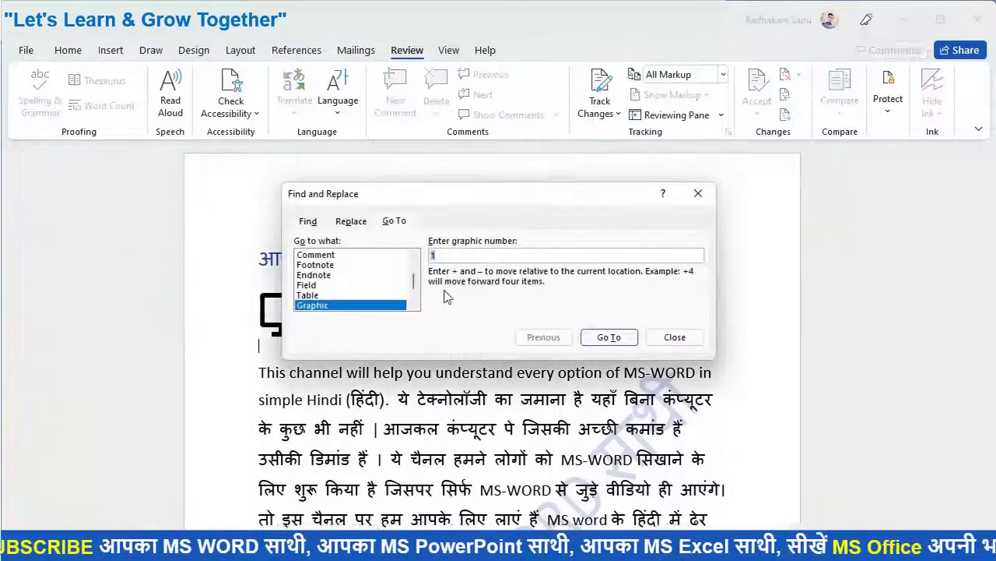
type("2")
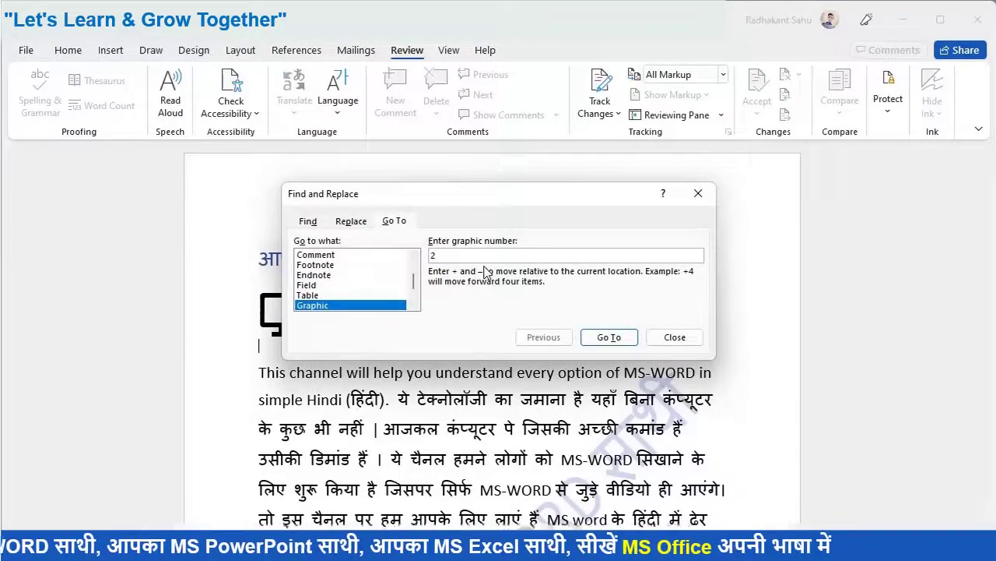
key("Return")
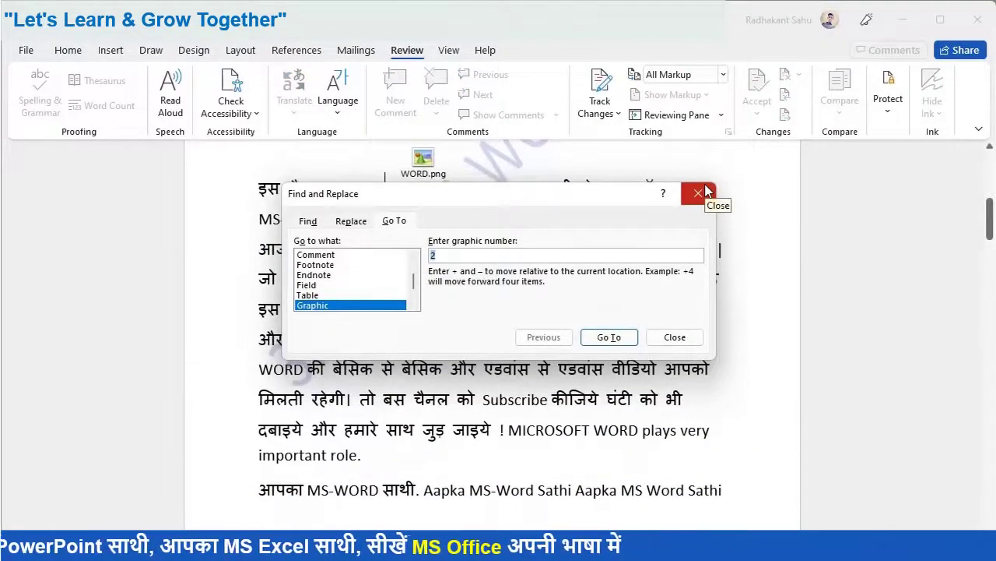
left_click(698, 192)
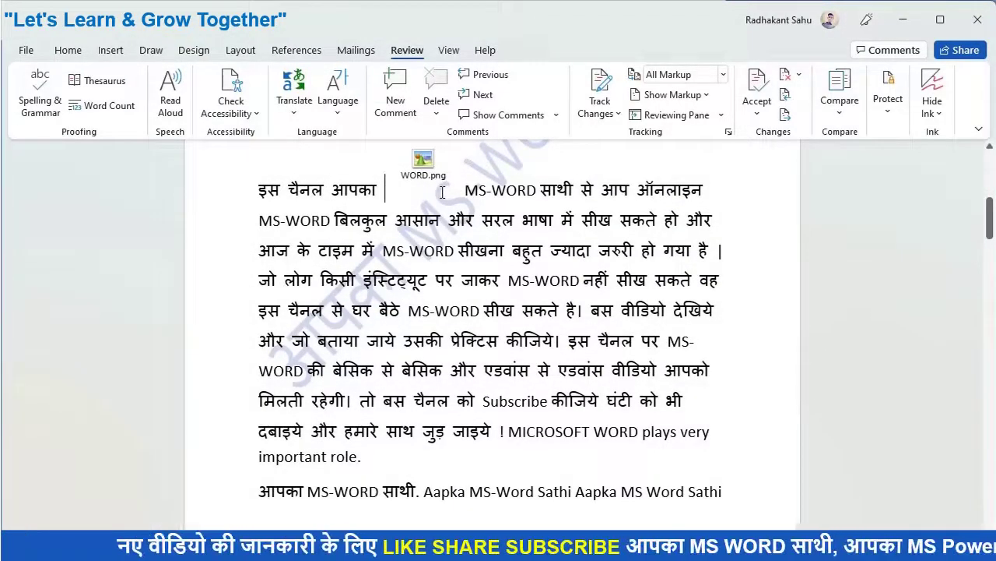
Jump to graphic number 4, the bar chart beside the green table, then reopen Go To
key("ctrl+g")
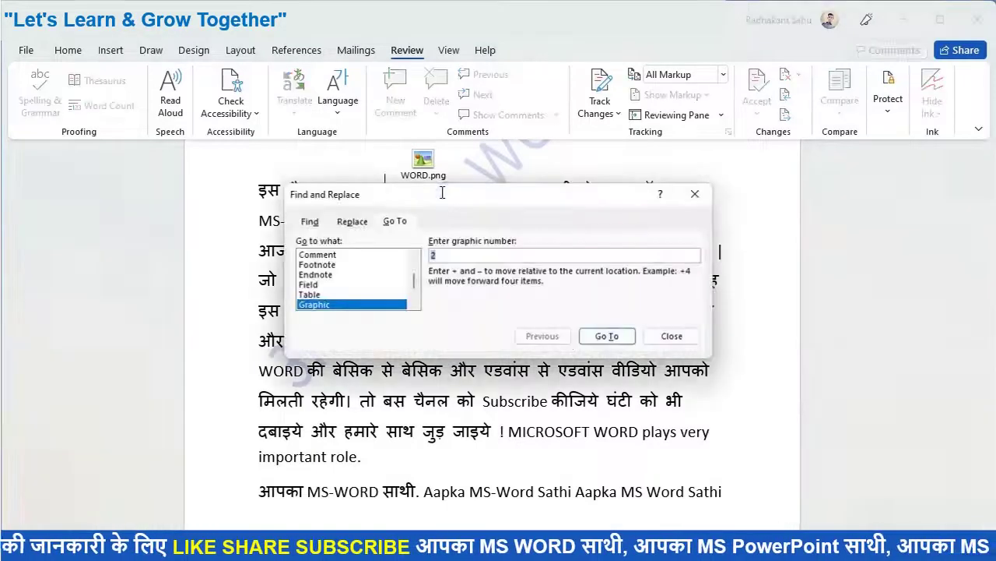
type("4")
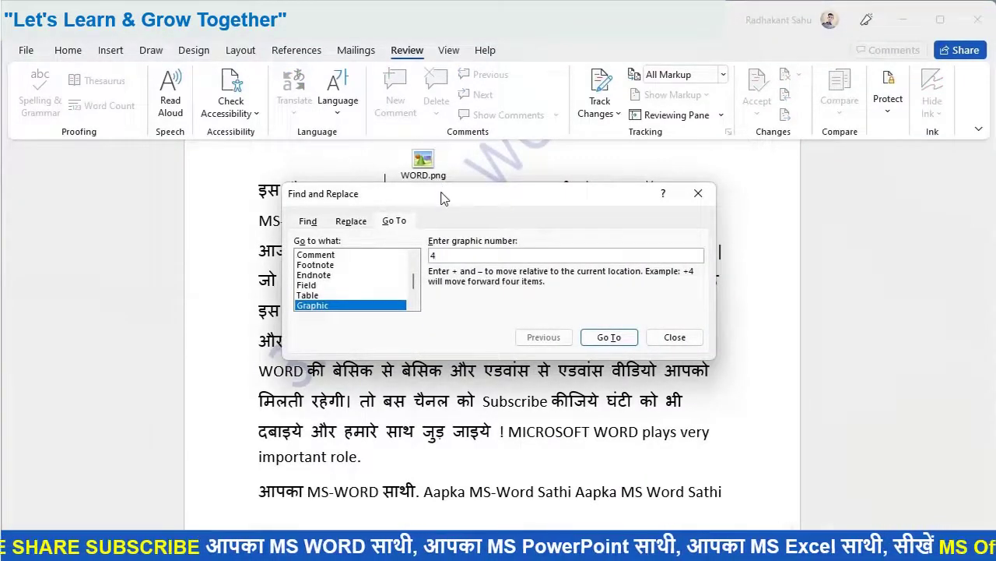
key("Return")
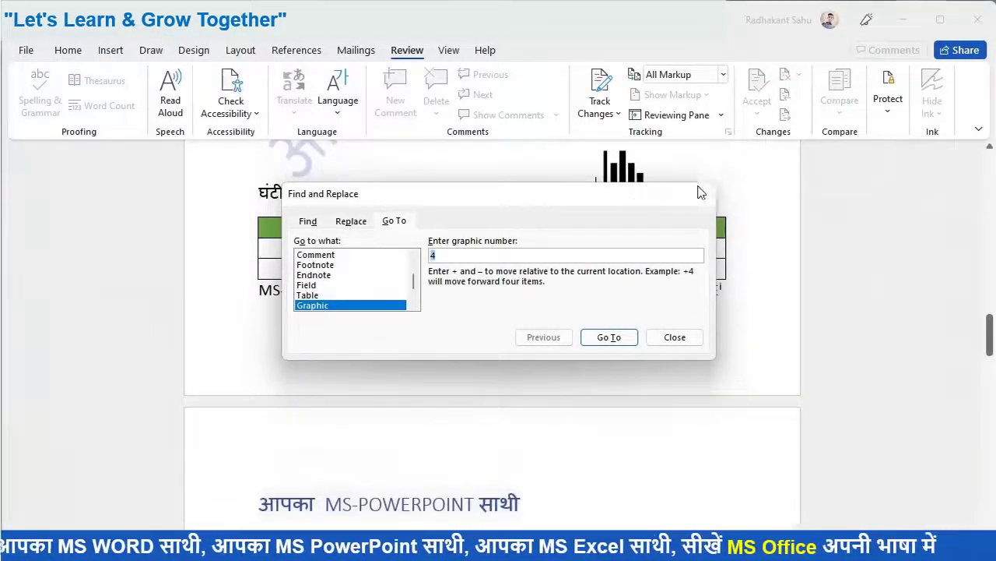
left_click(698, 192)
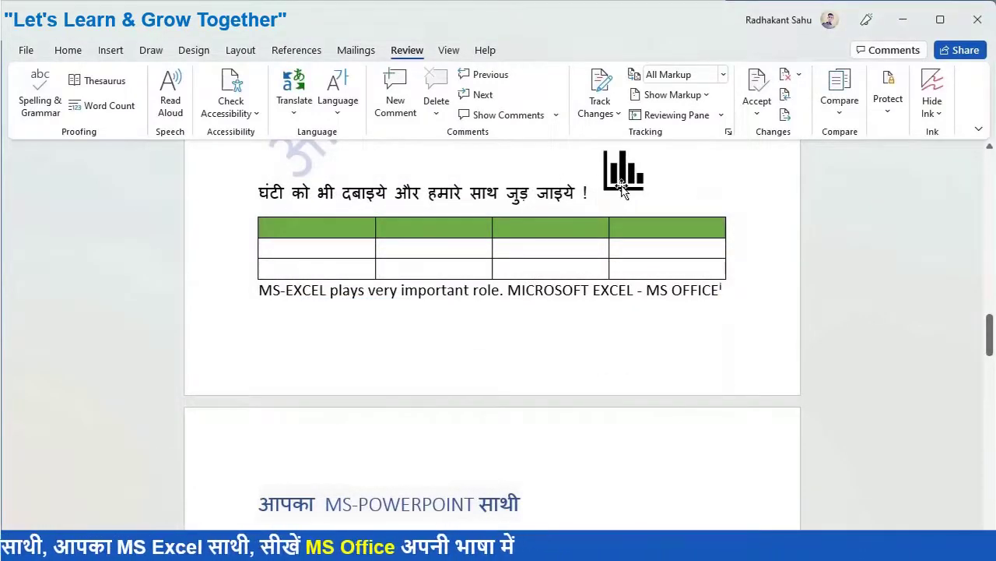
key("ctrl+g")
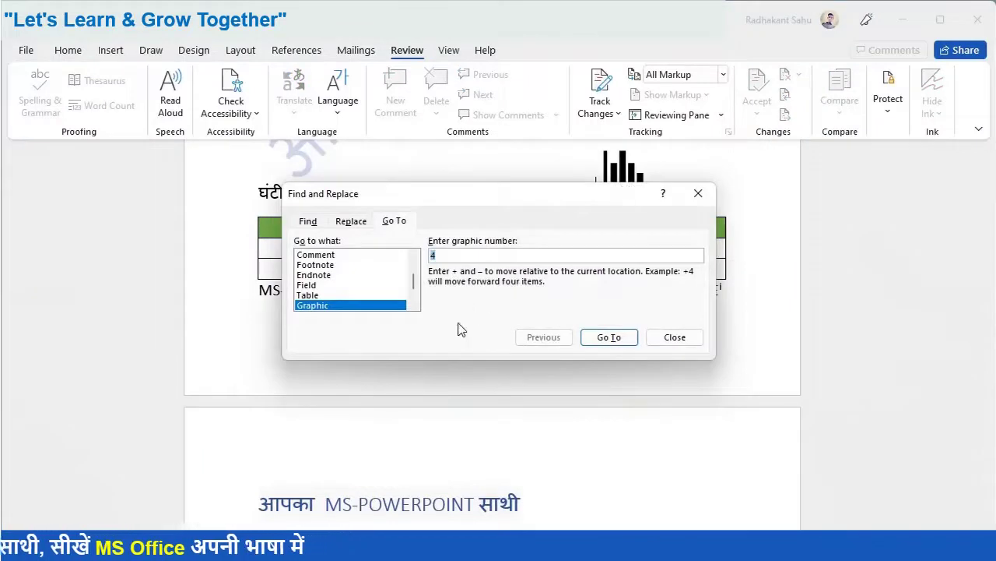
left_click(414, 306)
left_click(413, 305)
left_click(413, 305)
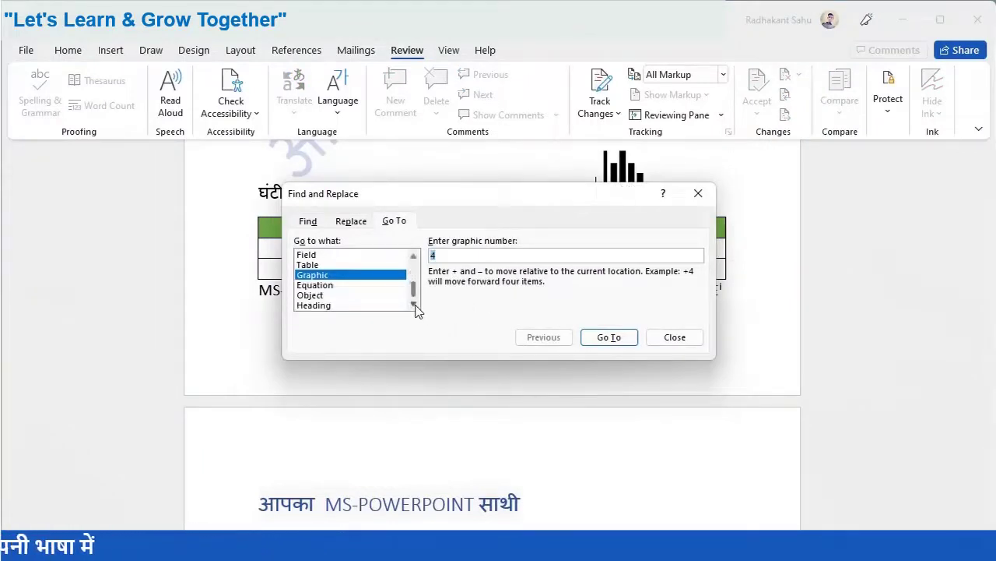
Target Object with 'Any object' and step back past EXCEL.png to the WORD.png object
left_click(383, 296)
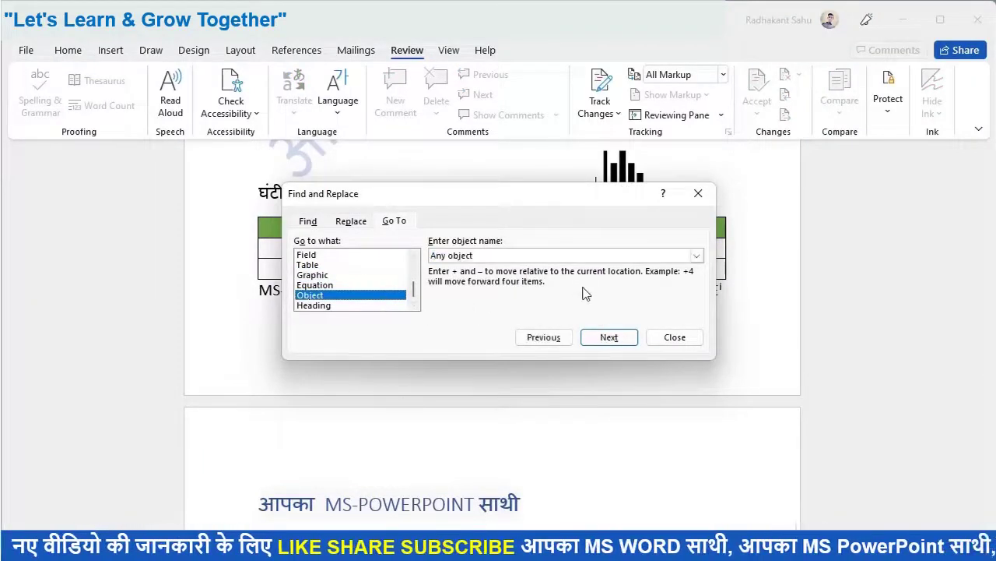
left_click(697, 257)
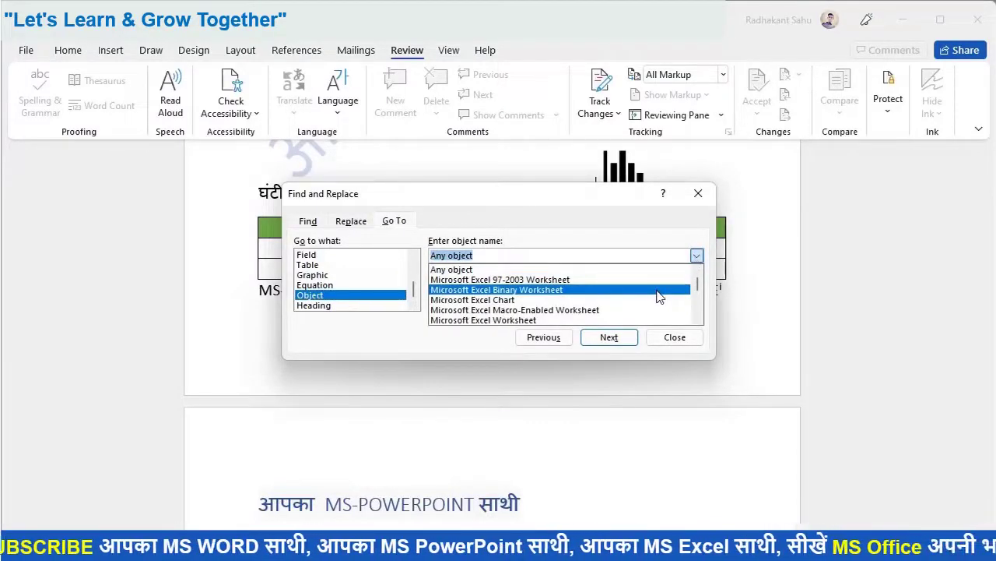
scroll(658, 296, "down", 1)
scroll(658, 296, "down", 1)
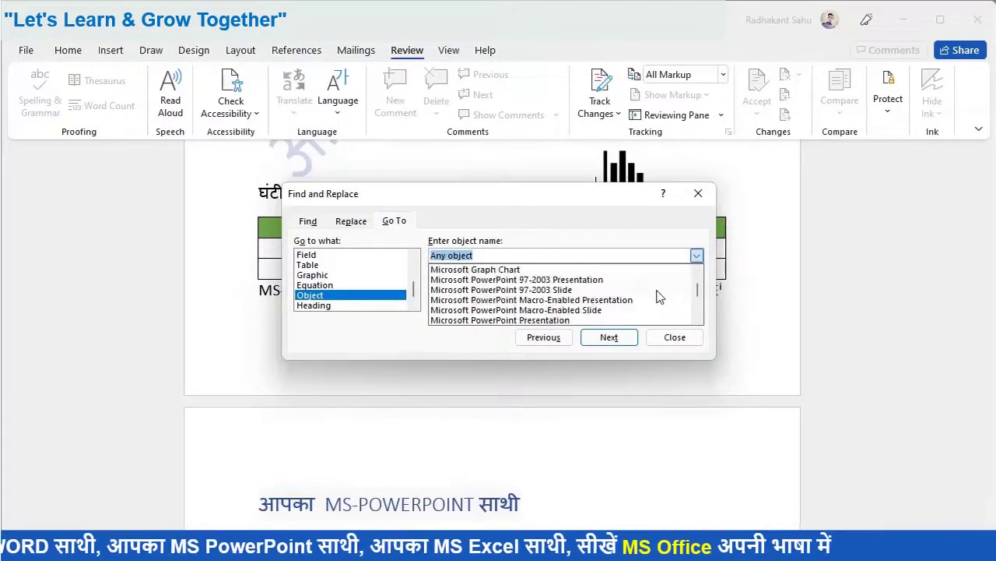
scroll(658, 296, "down", 1)
scroll(658, 295, "down", 2)
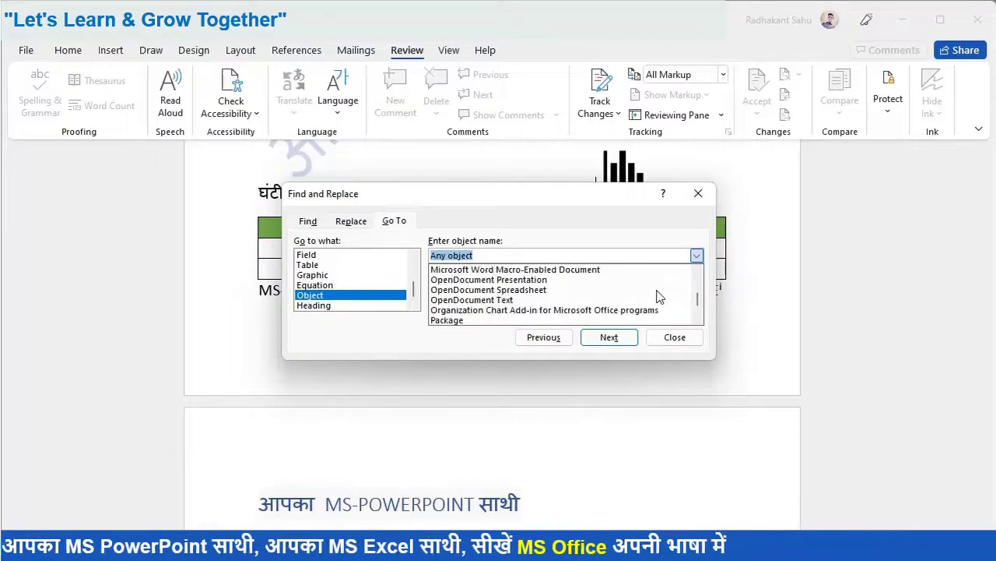
left_click(557, 343)
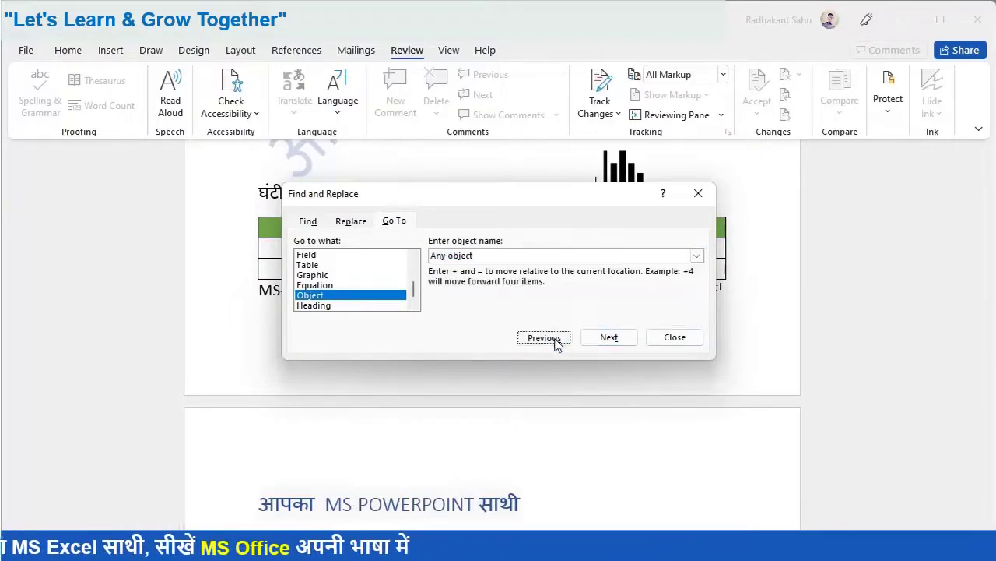
left_click(557, 344)
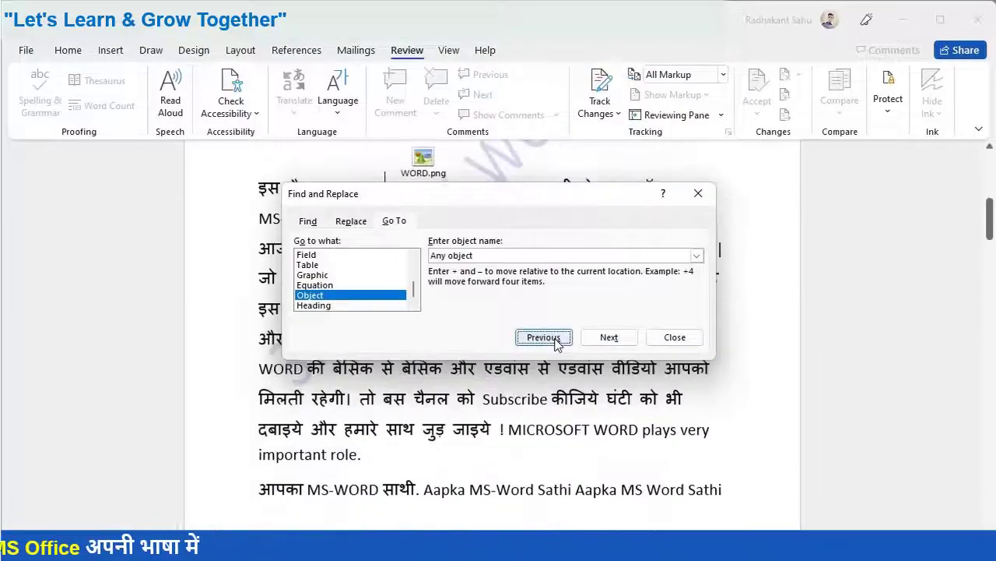
Close Find and Replace, open the embedded WORD.png in the image viewer, then close the viewer
left_click(698, 193)
scroll(543, 211, "up", 1)
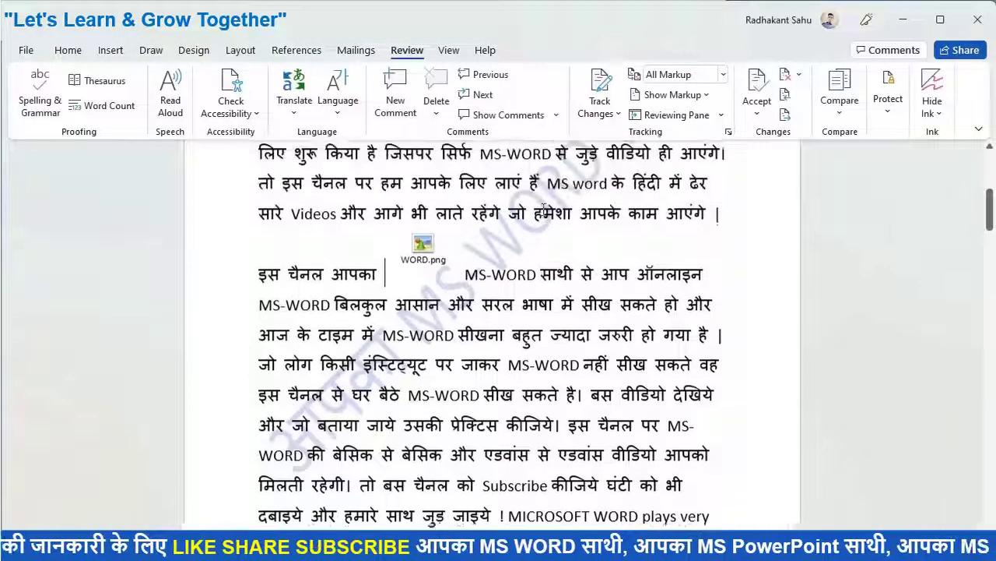
scroll(540, 216, "up", 5)
scroll(542, 211, "down", 4)
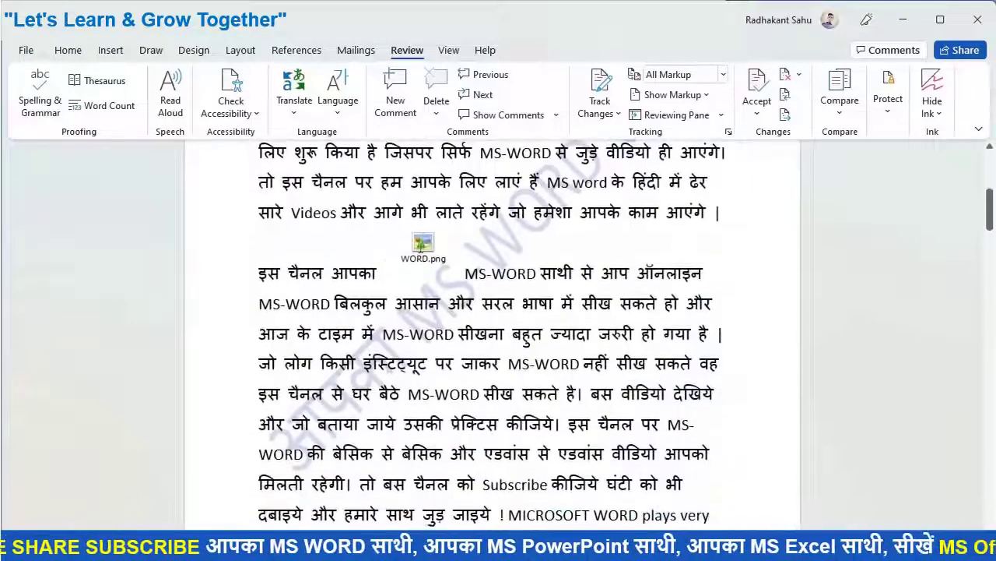
double_click(420, 248)
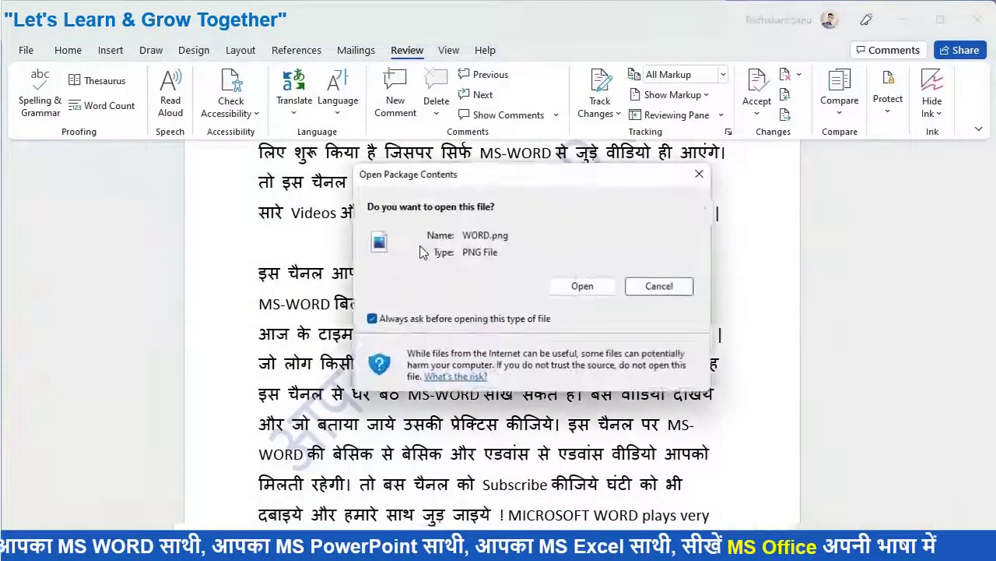
left_click(582, 286)
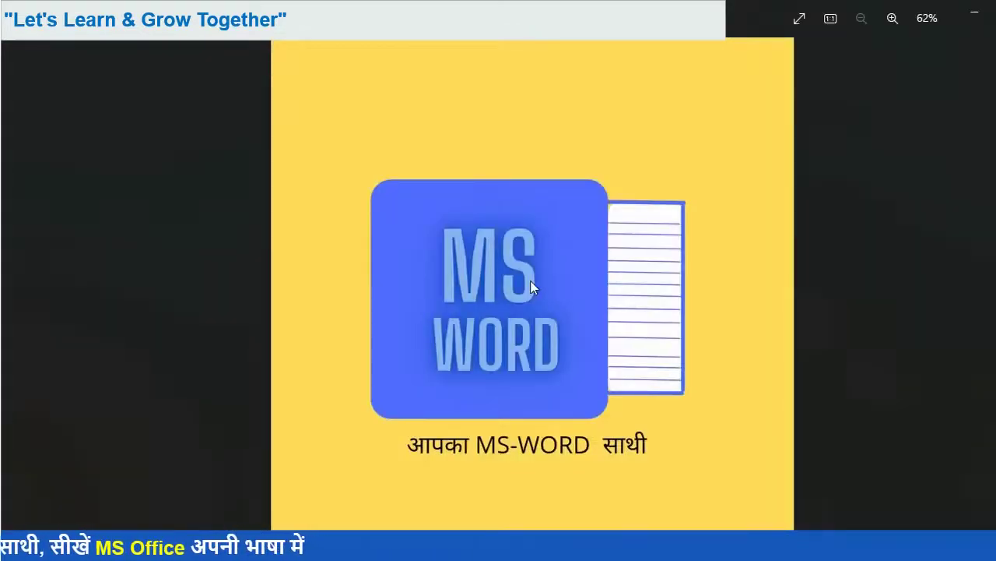
key("alt+F4")
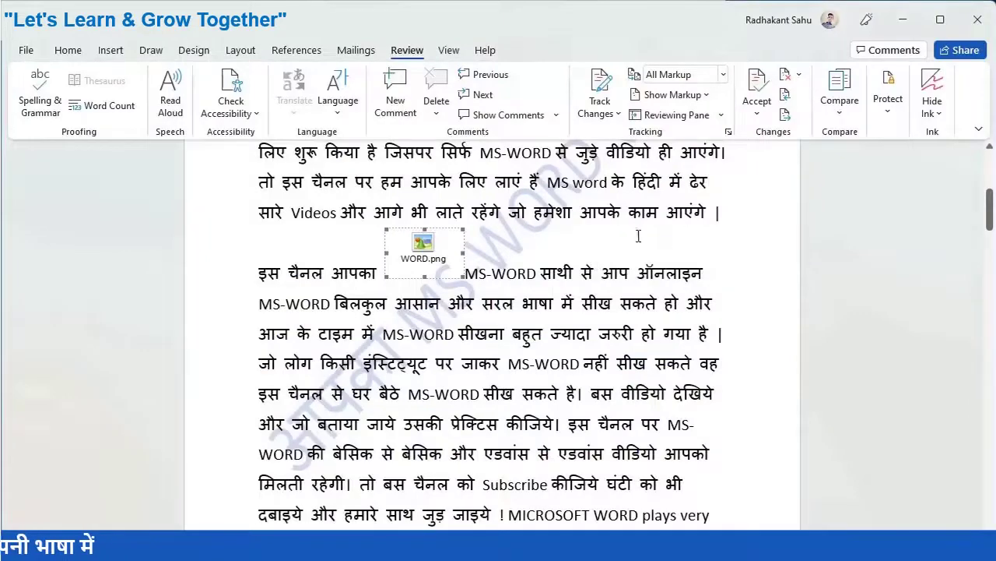
Step forward through the objects EXCEL.png and POWERPOINT.png
key("ctrl+g")
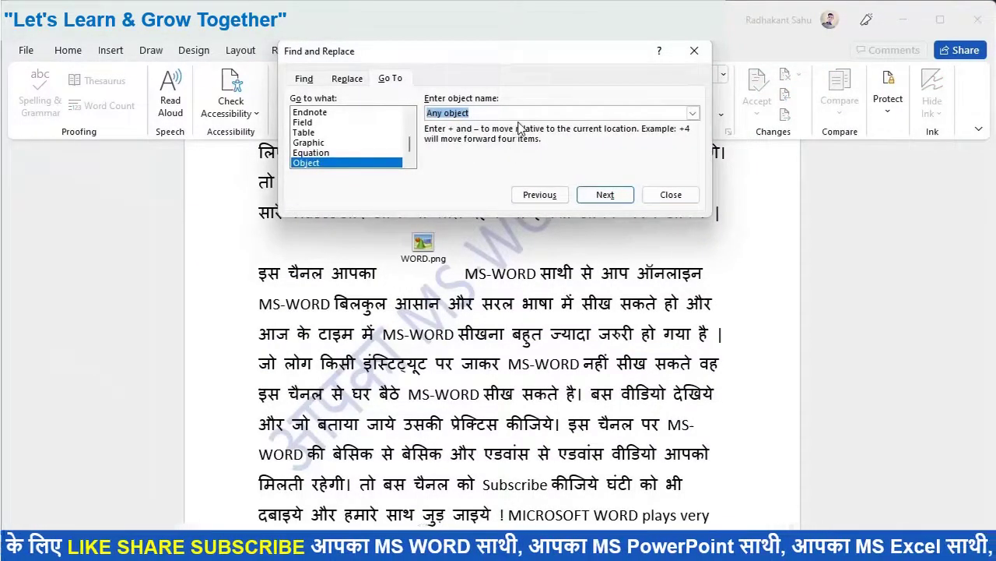
left_click(590, 196)
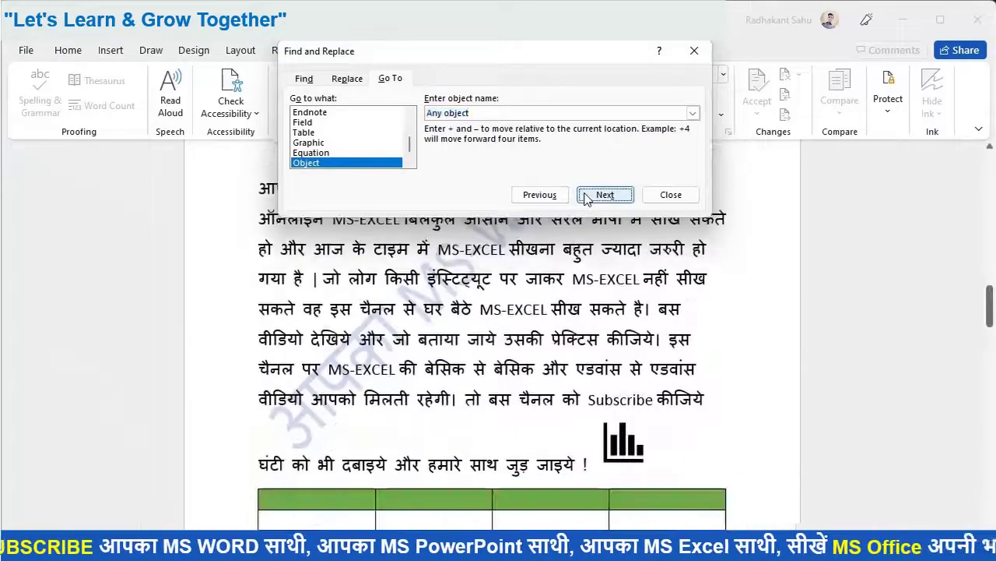
left_click_drag(631, 60, 634, 309)
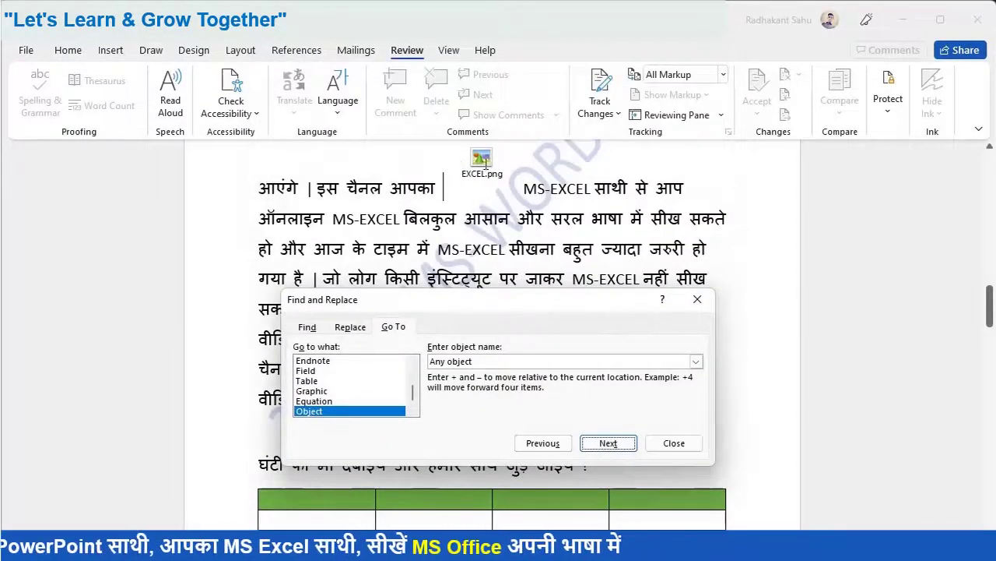
left_click(608, 443)
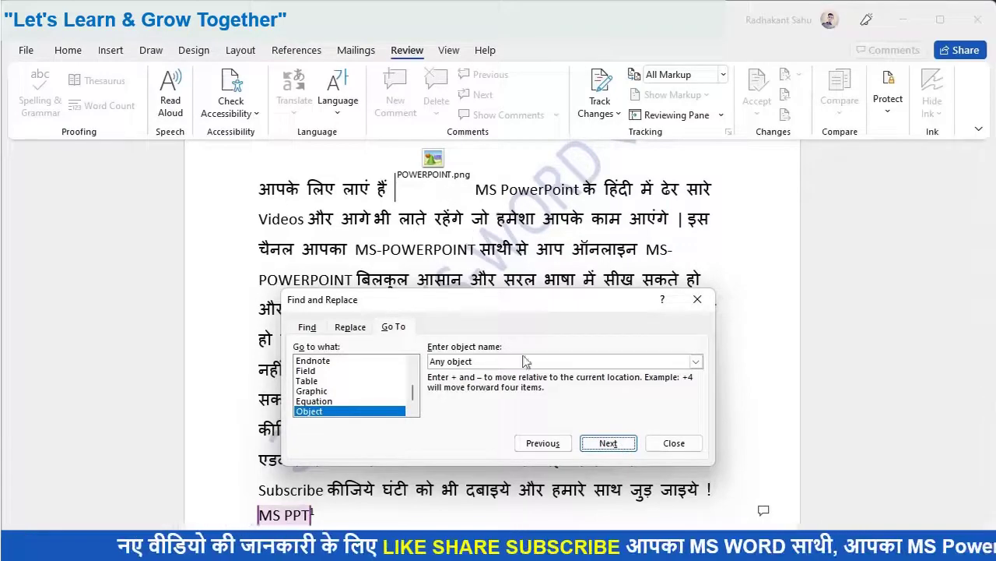
Switch the Go To target from Object to Heading
left_click(696, 361)
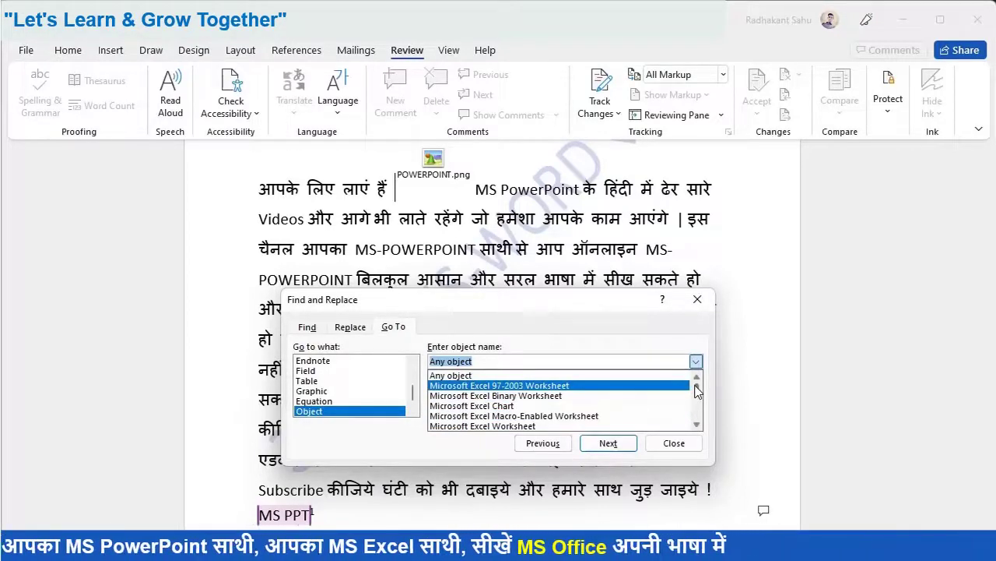
scroll(698, 392, "down", 2)
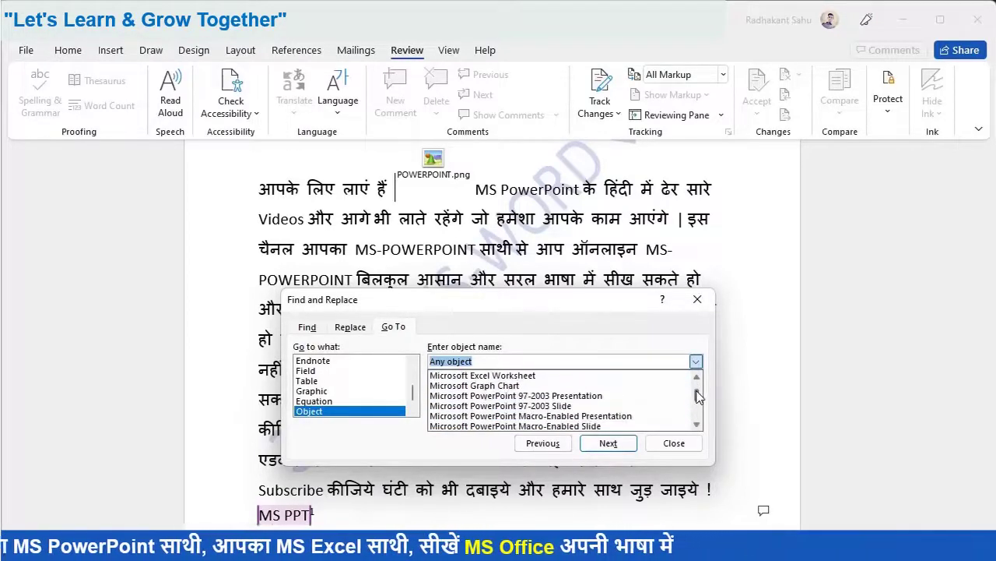
left_click(413, 410)
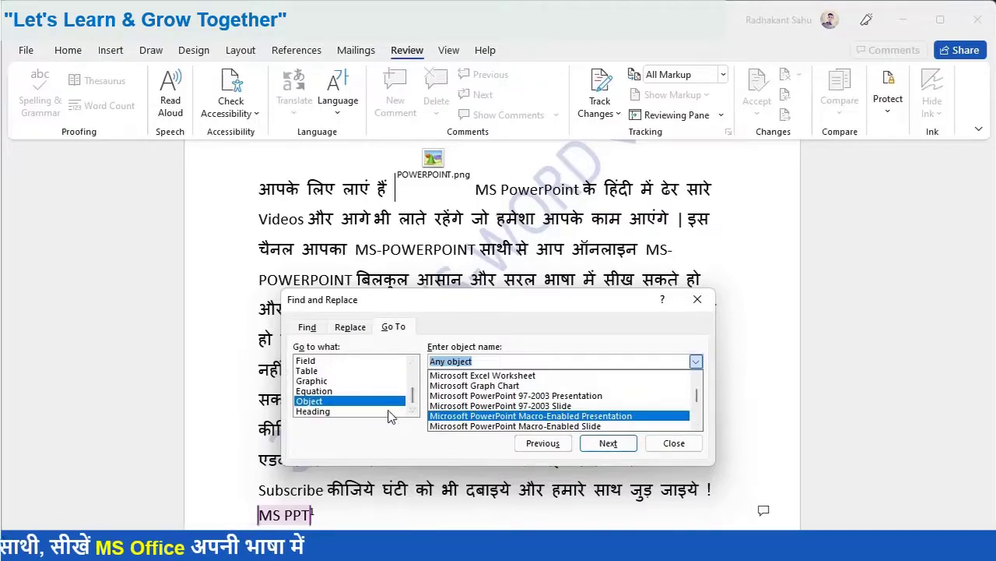
left_click(390, 412)
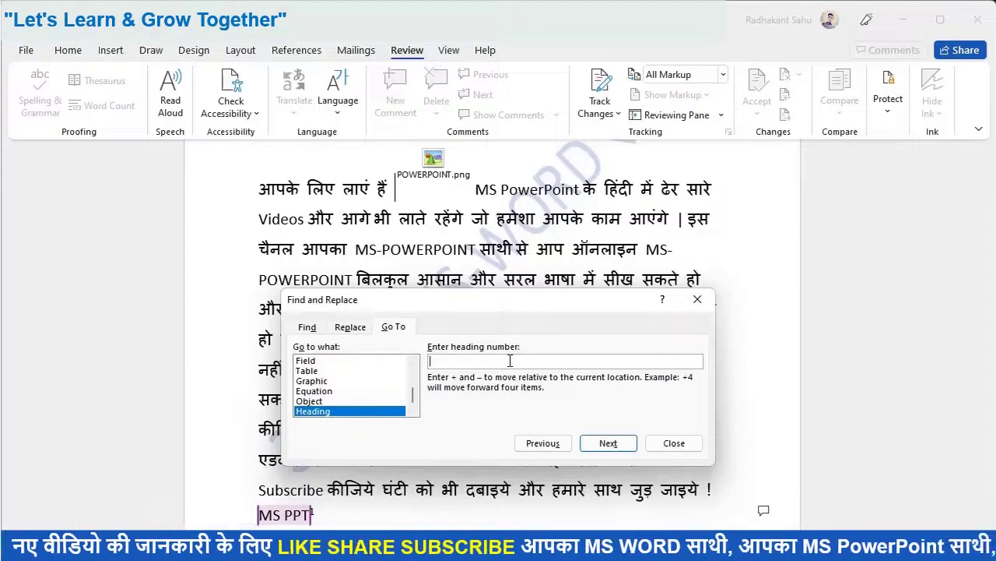
Step through headings 1 and 2 to heading 3, 'आपका MS-POWERPOINT साथी'
type("1")
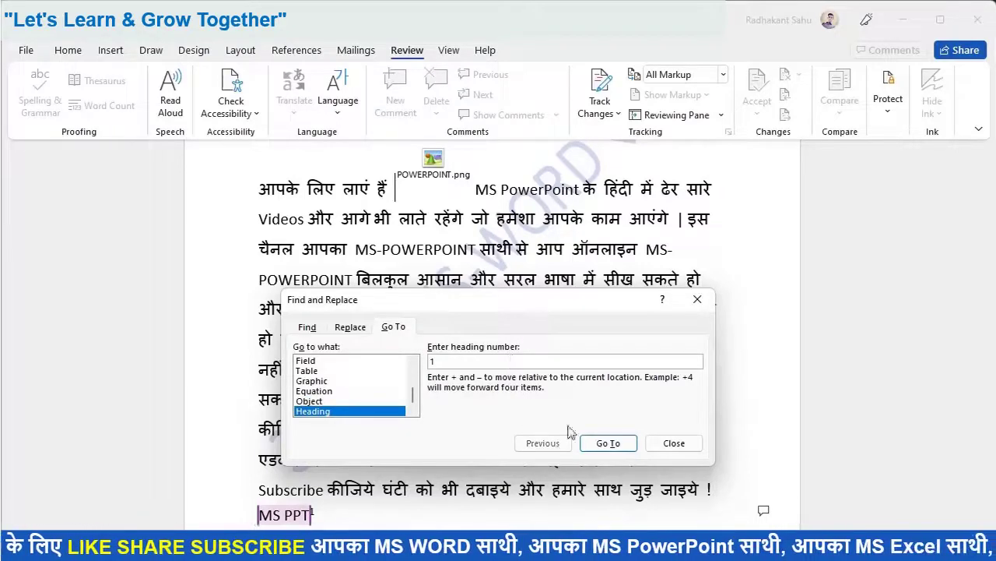
left_click(607, 442)
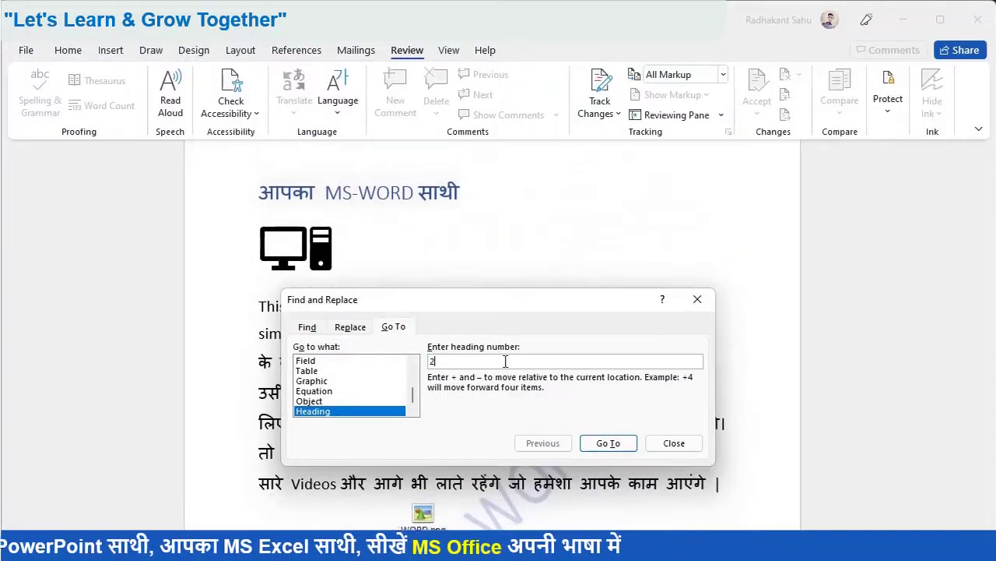
left_click(592, 442)
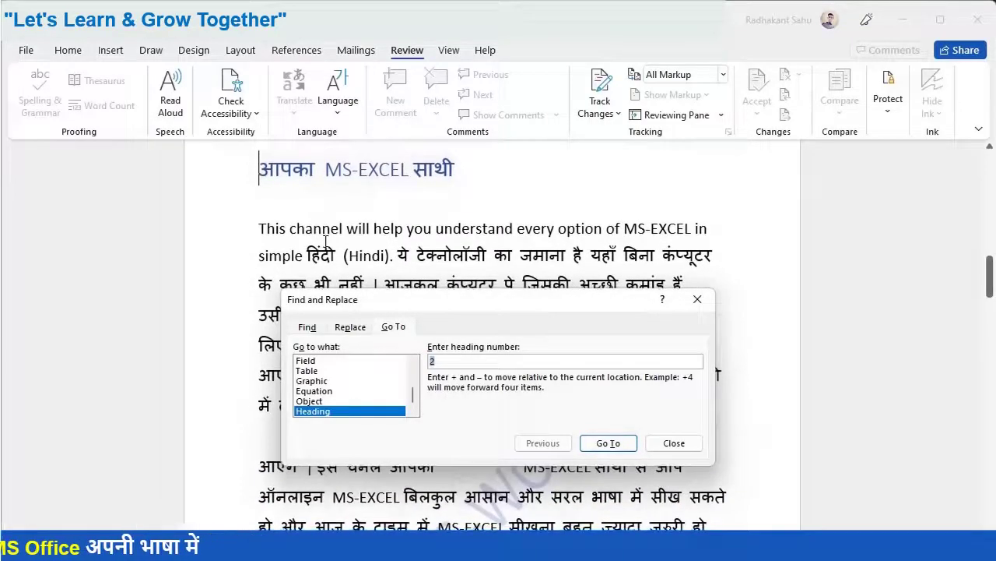
type("3")
key("Return")
scroll(326, 241, "down", 1)
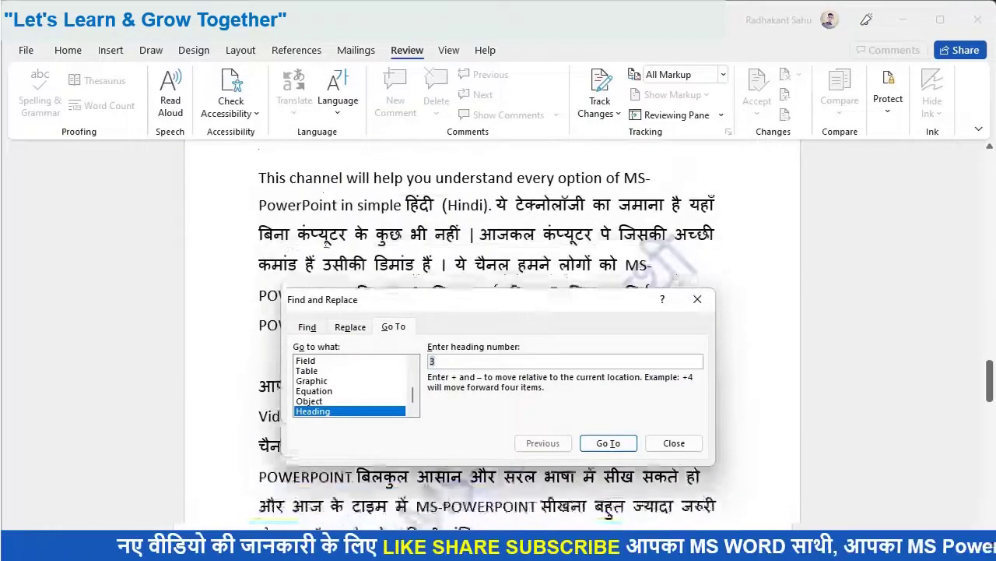
scroll(325, 242, "down", 1)
scroll(325, 242, "down", 2)
scroll(326, 241, "up", 1)
scroll(325, 241, "up", 2)
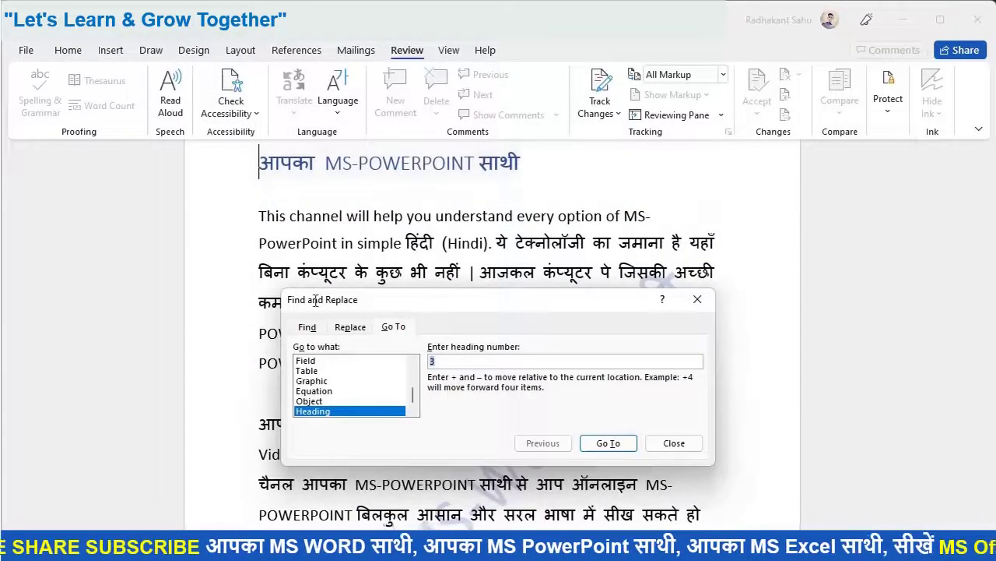
mouse_move(414, 390)
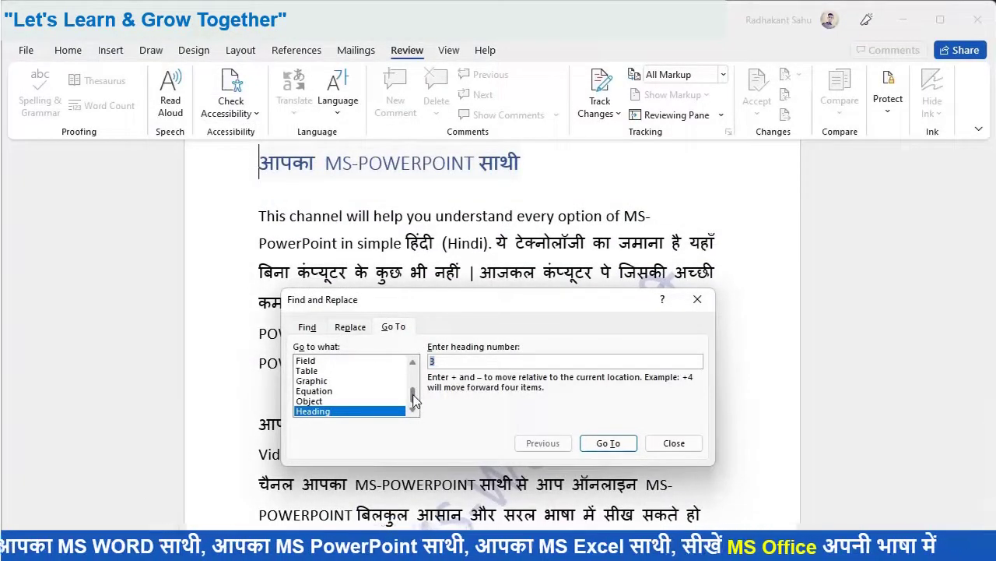
mouse_move(415, 396)
left_mouse_down()
mouse_move(412, 380)
mouse_move(415, 412)
left_mouse_up()
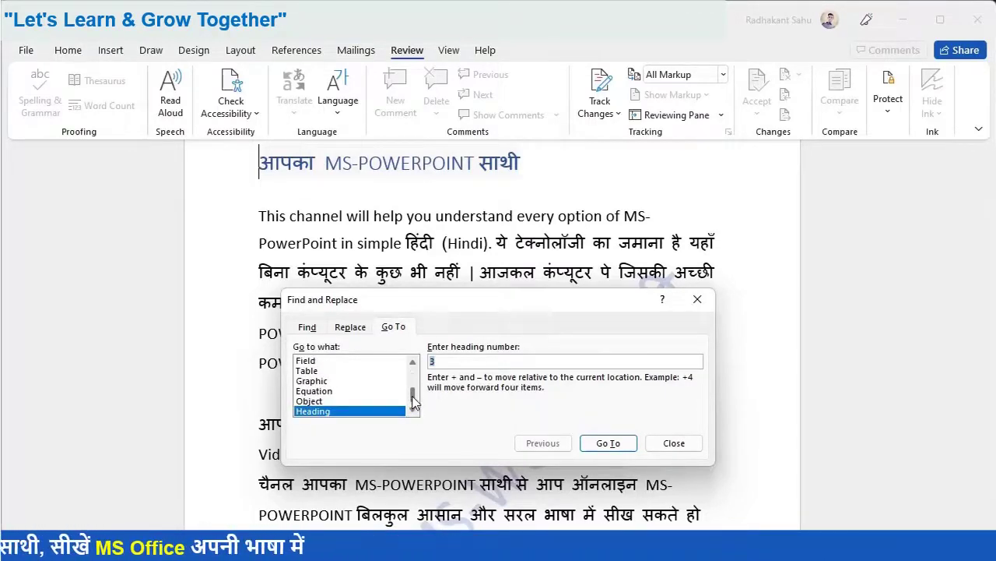
left_click_drag(415, 402, 415, 376)
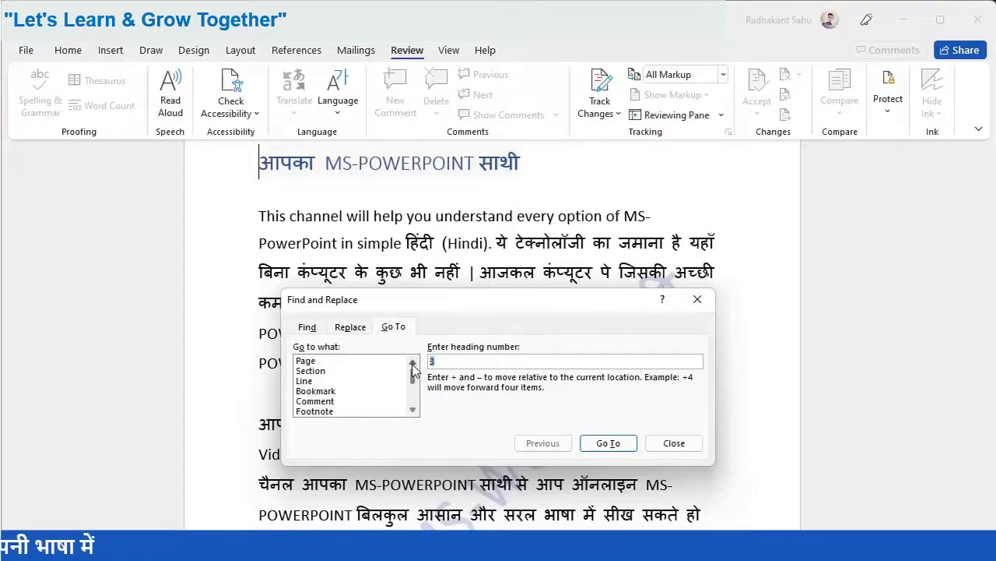